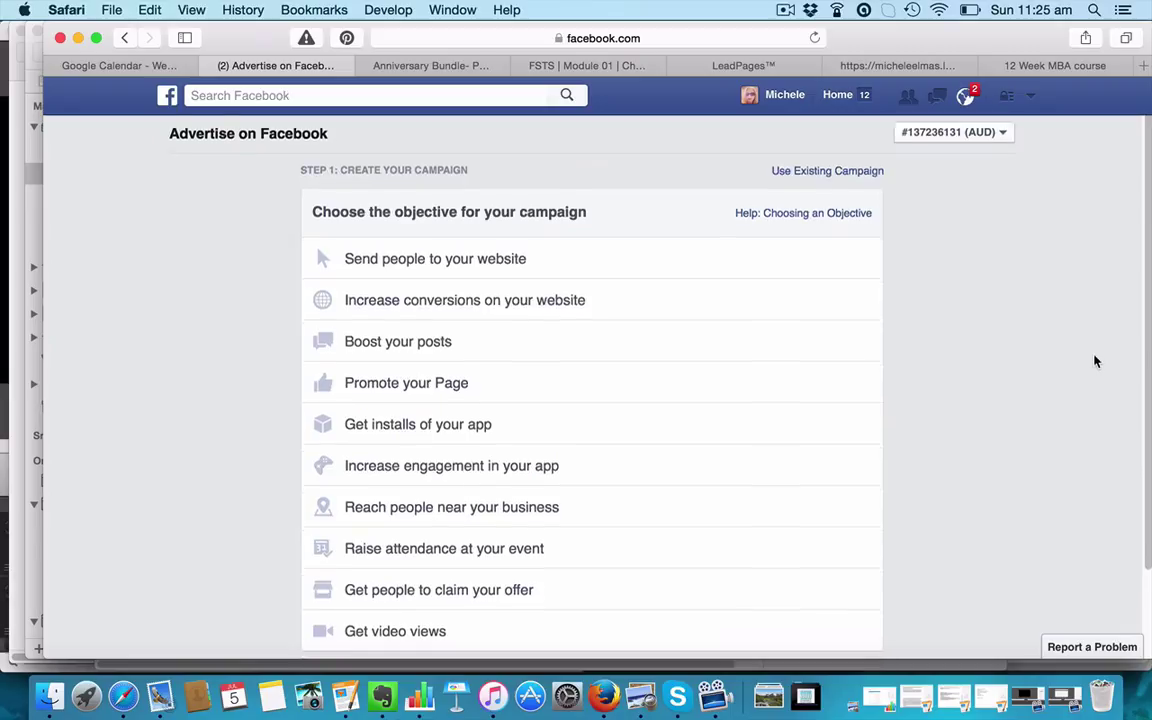
# Start a campaign with the objective of promoting a Page and choose Dynamic Business Women as the Page.
pyautogui.scroll(-1, 1095, 360)
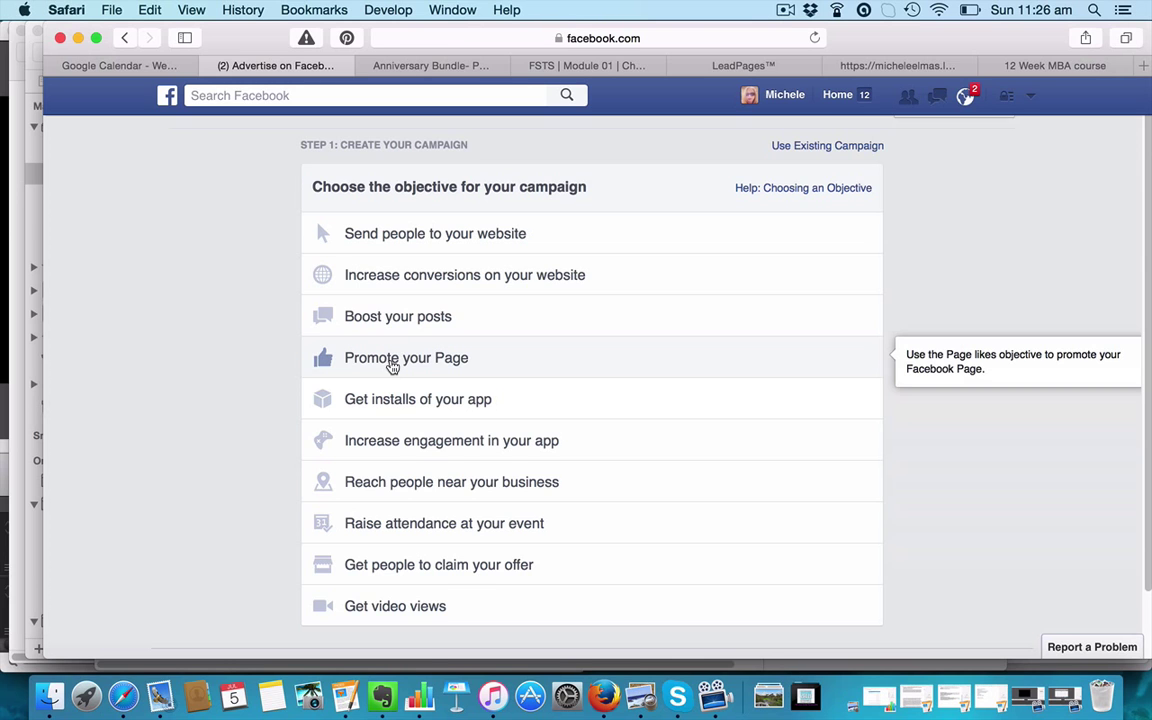
pyautogui.click(392, 362)
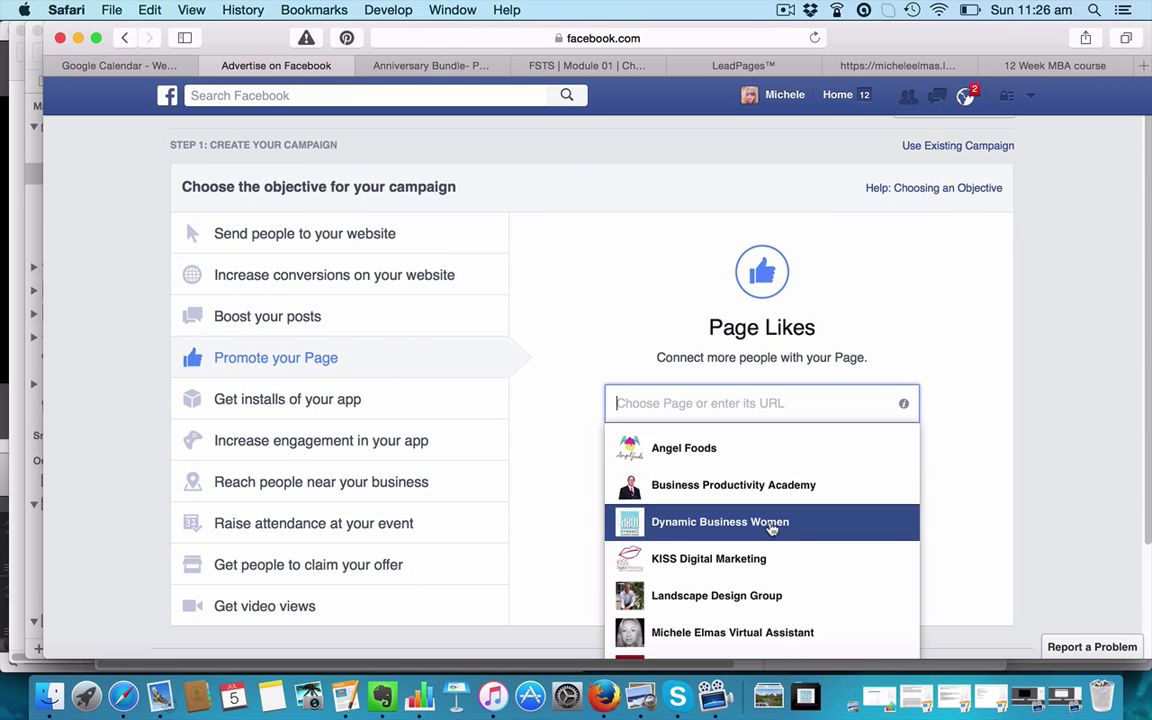
pyautogui.click(772, 529)
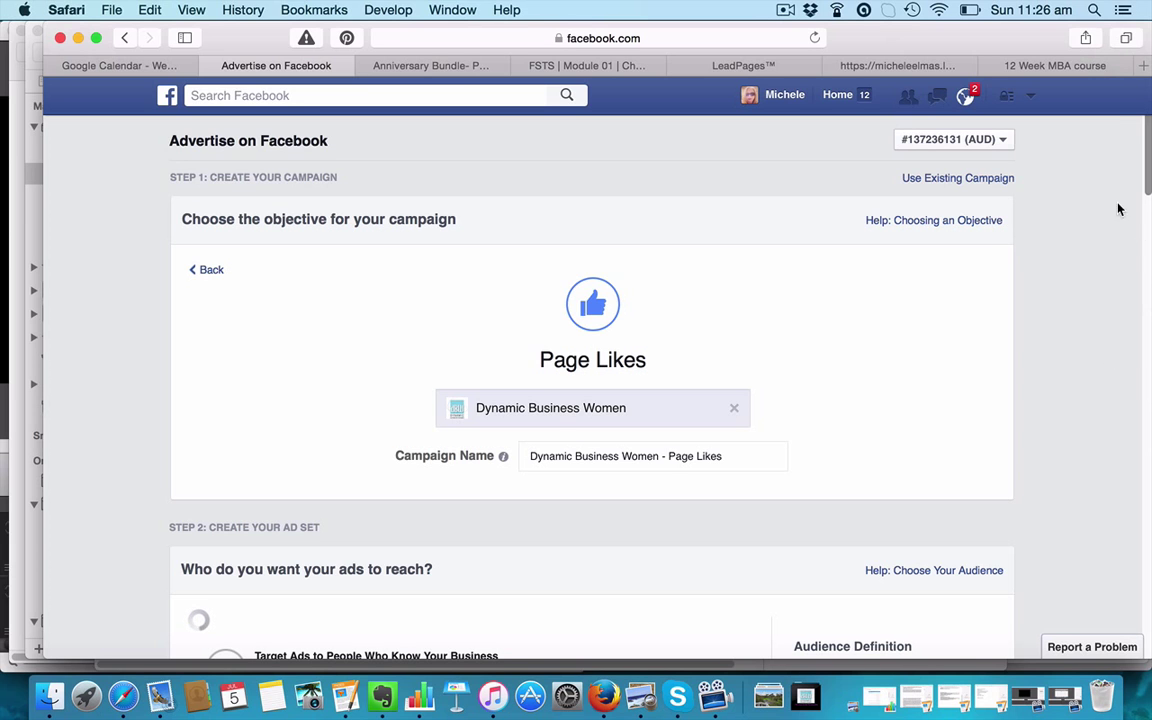
# Review the audience's location settings, including the radius choices around Exeter and the entry for additional locations.
pyautogui.scroll(-1, 1148, 160)
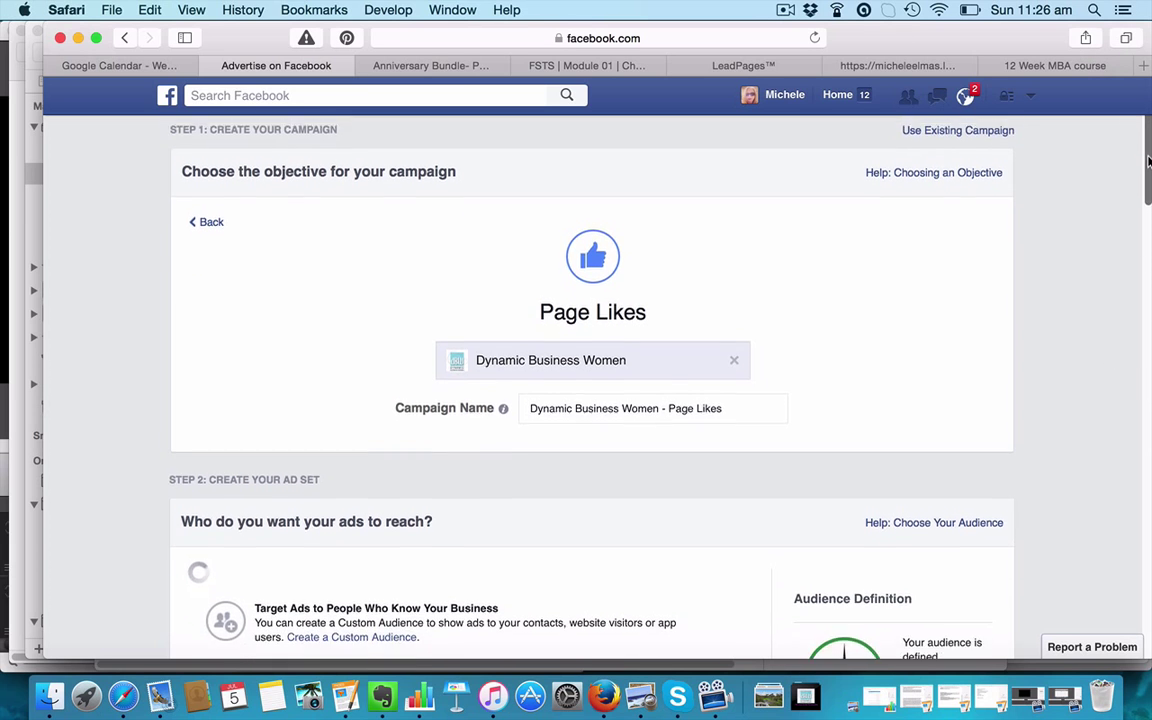
pyautogui.scroll(-4, 1148, 160)
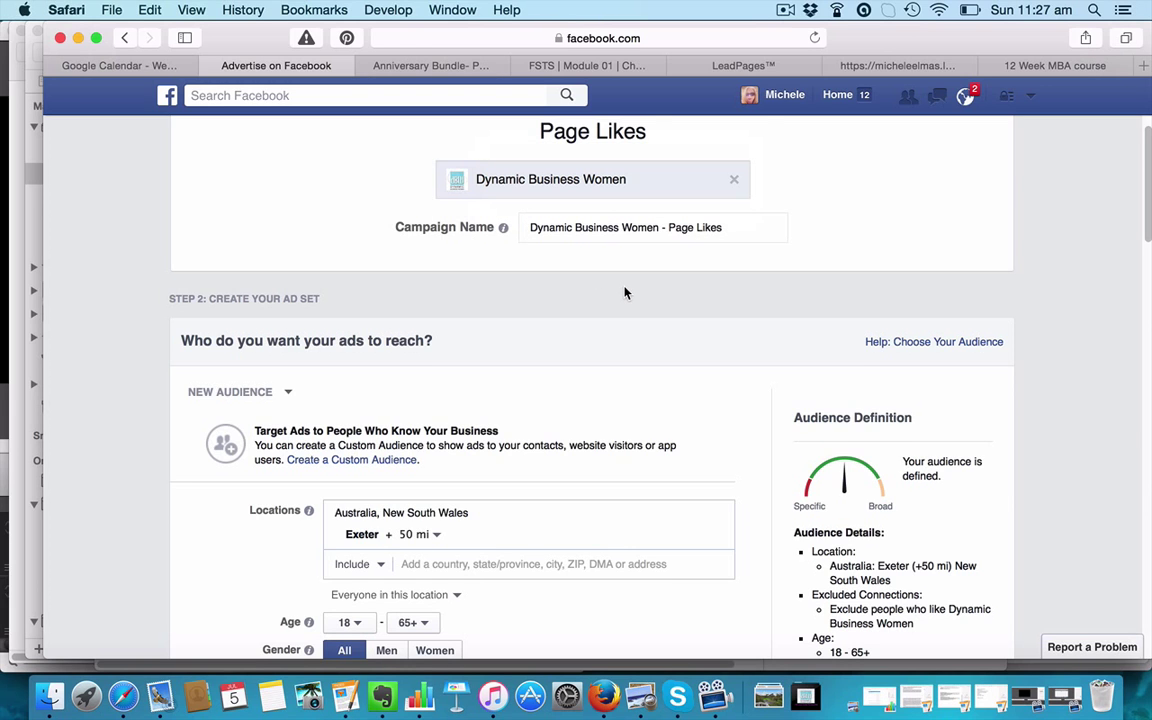
pyautogui.scroll(-5, 624, 292)
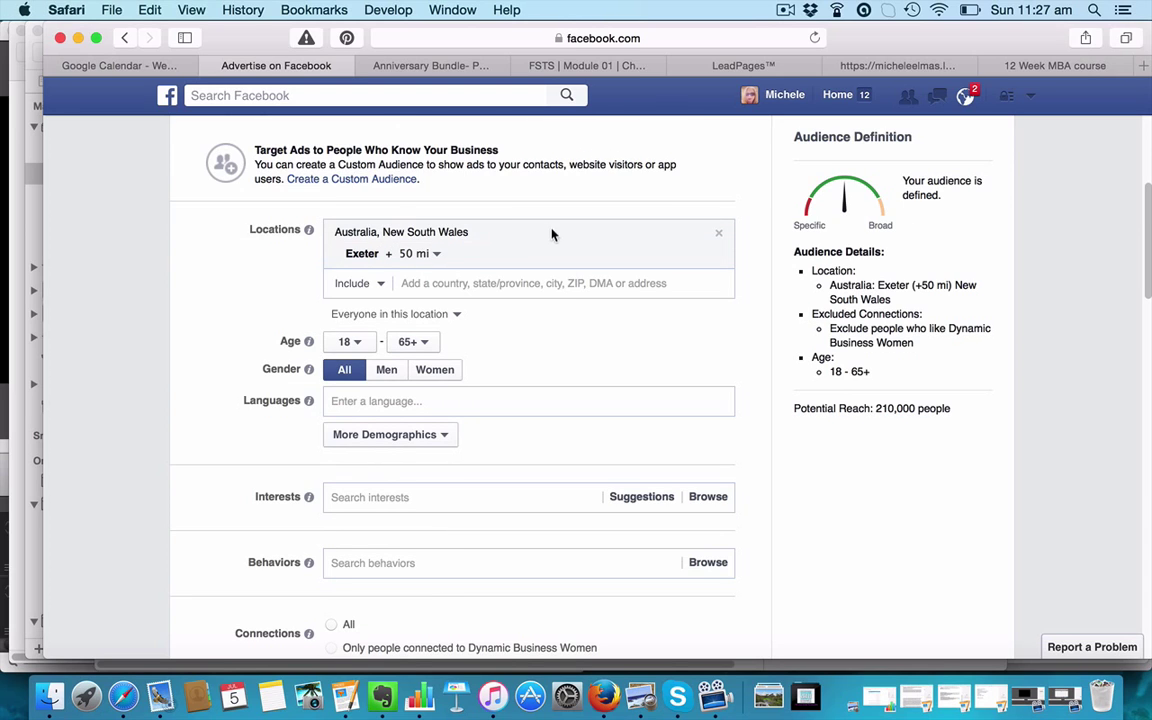
pyautogui.click(440, 257)
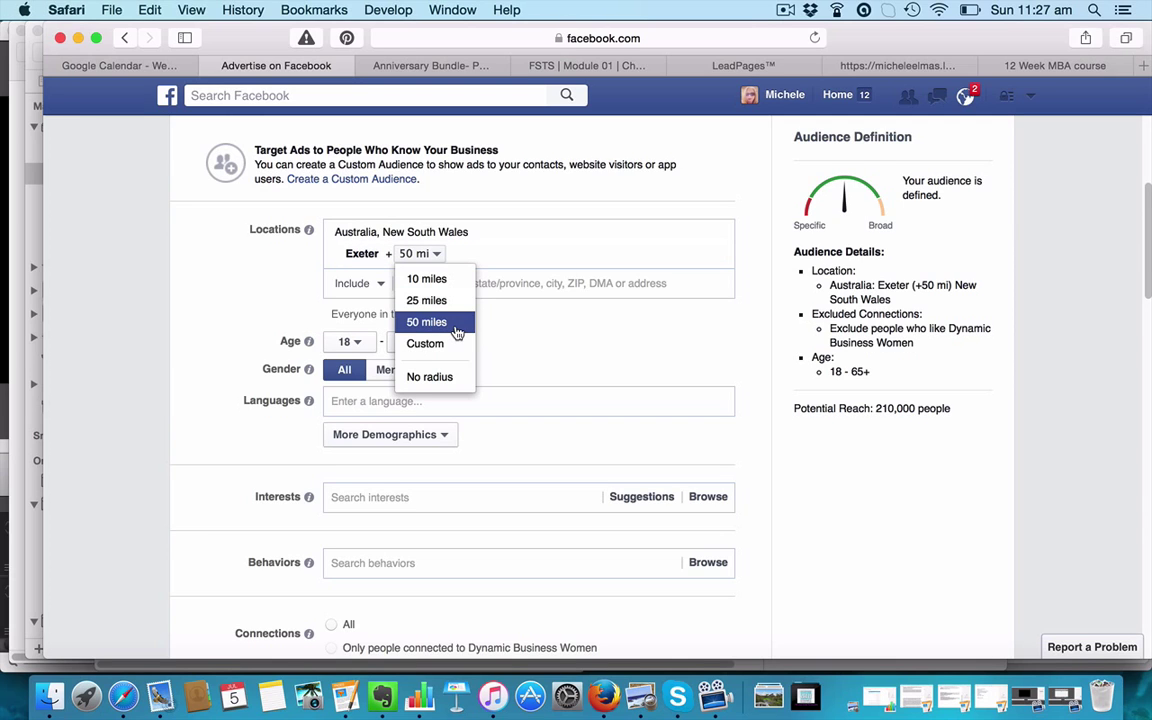
pyautogui.click(361, 254)
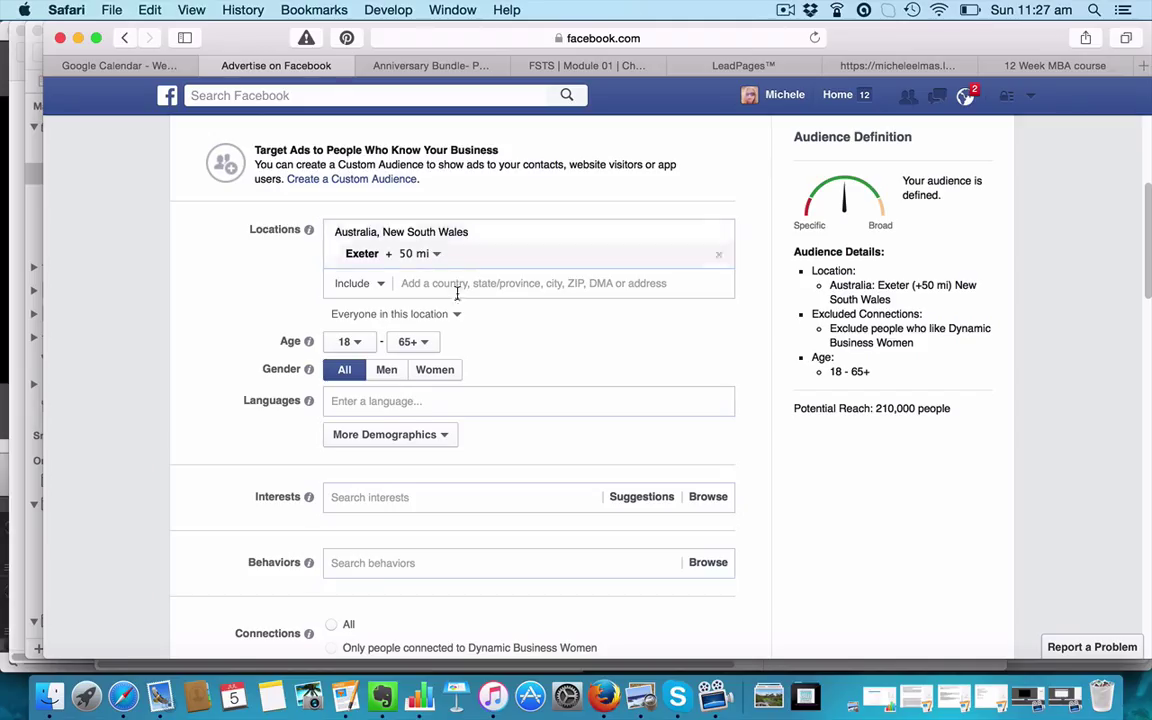
pyautogui.click(420, 283)
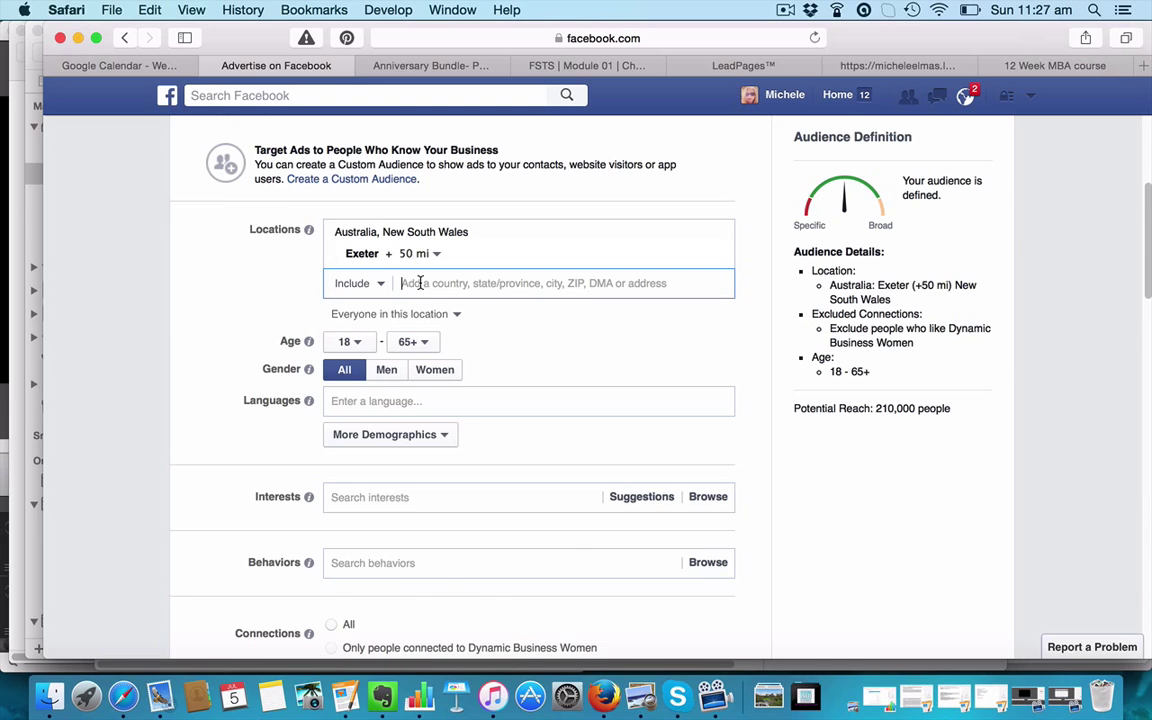
# Limit the ad audience to women aged 20 to 45.
pyautogui.scroll(-2, 1043, 429)
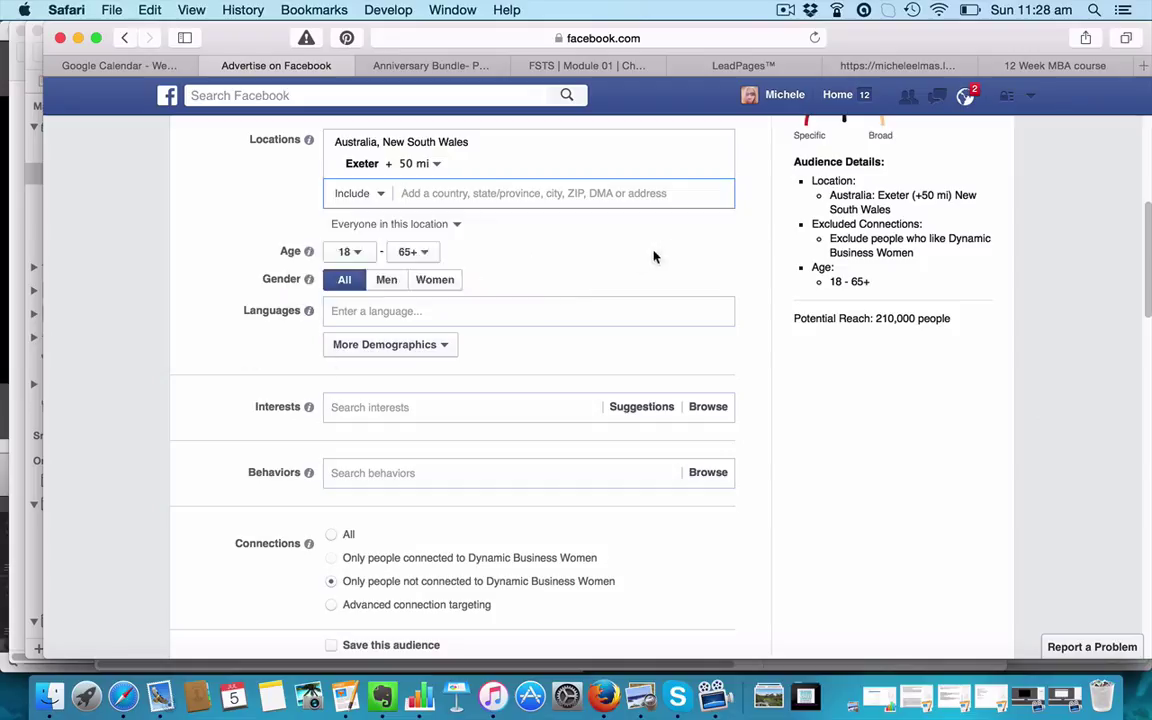
pyautogui.click(355, 253)
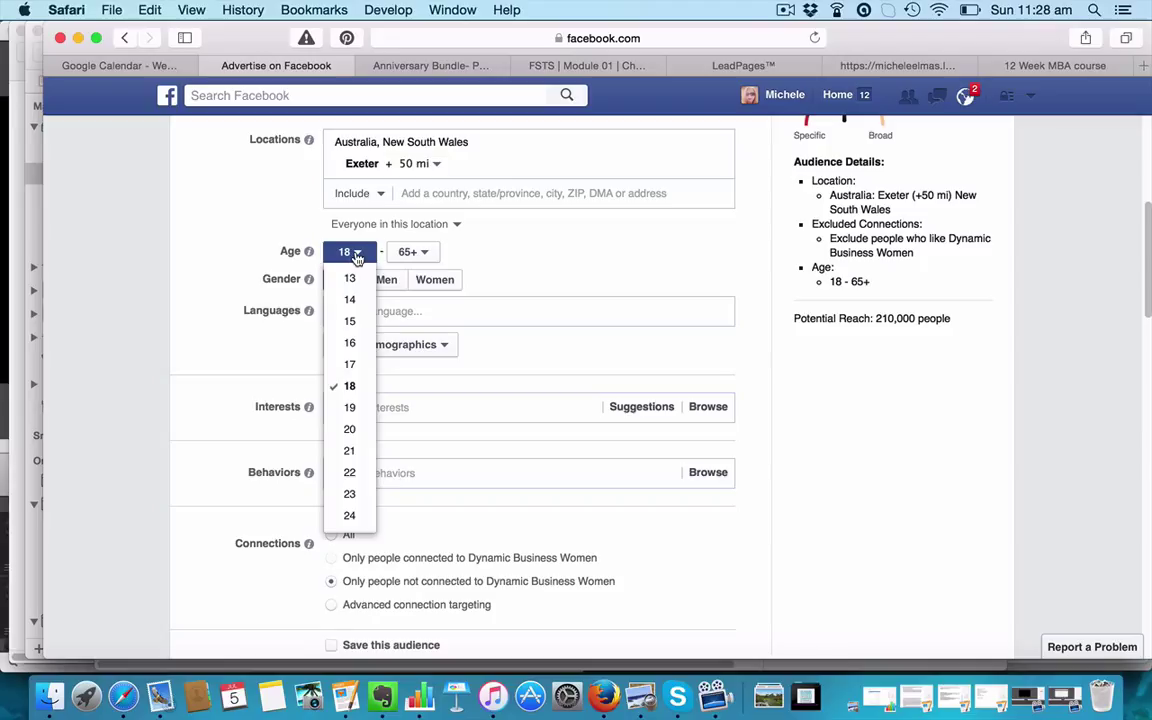
pyautogui.click(349, 429)
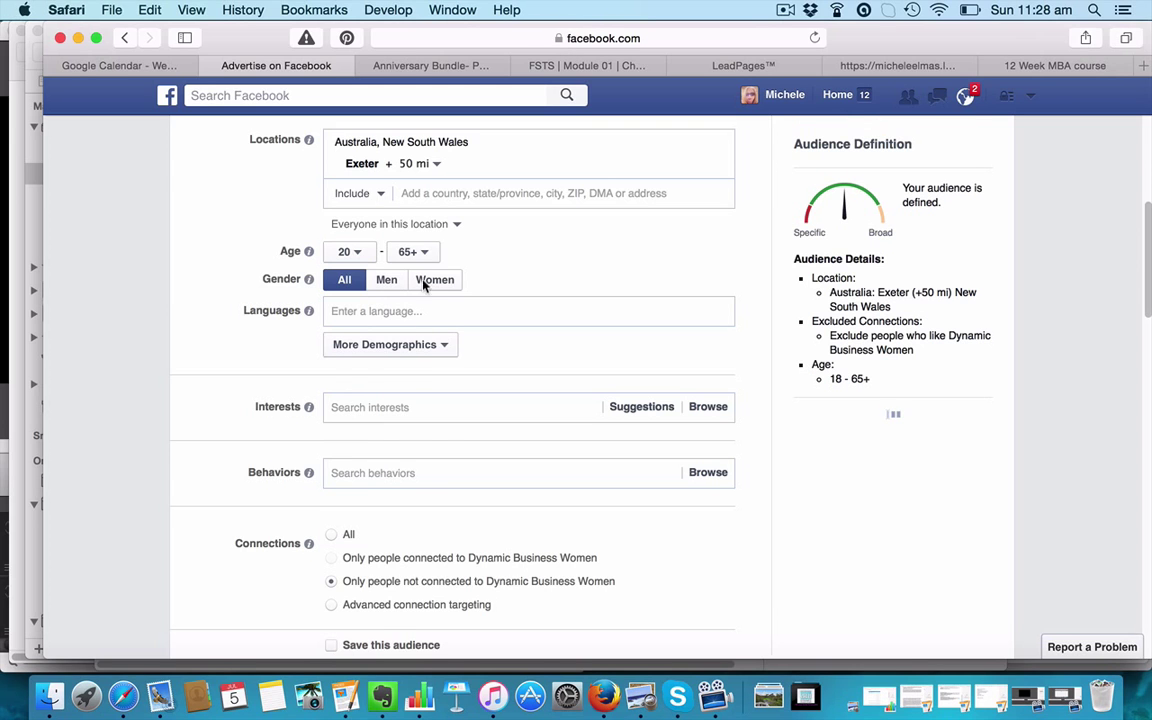
pyautogui.click(431, 253)
pyautogui.scroll(-5, 405, 319)
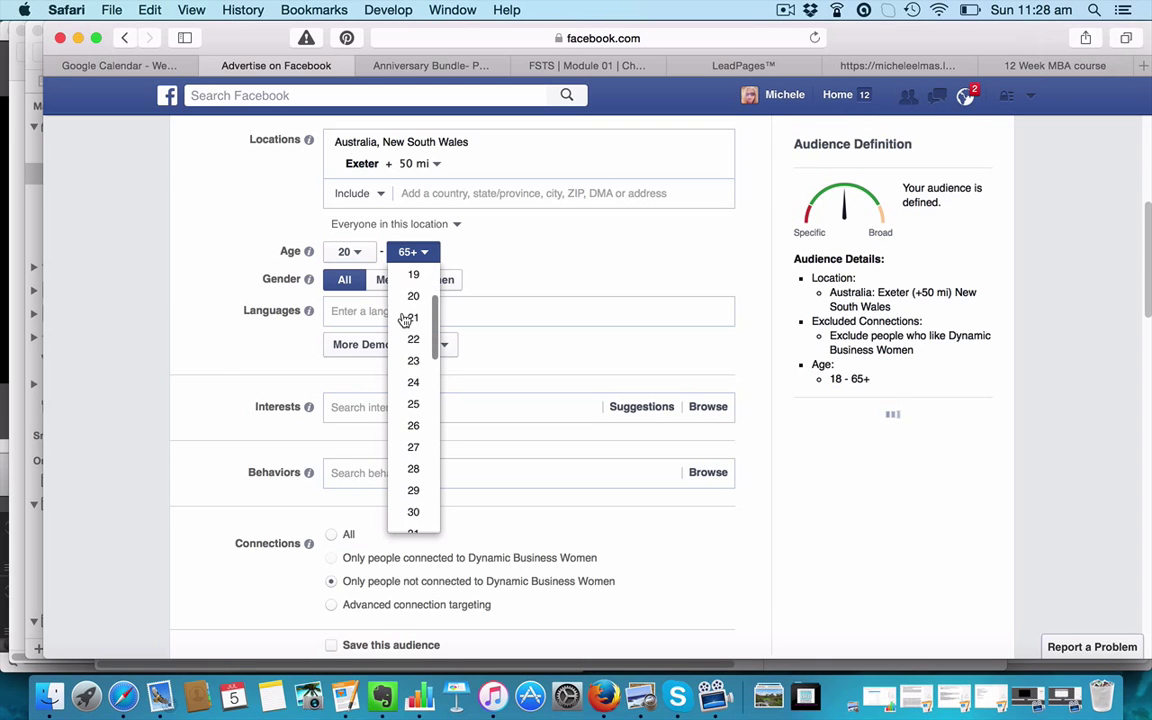
pyautogui.scroll(-5, 405, 319)
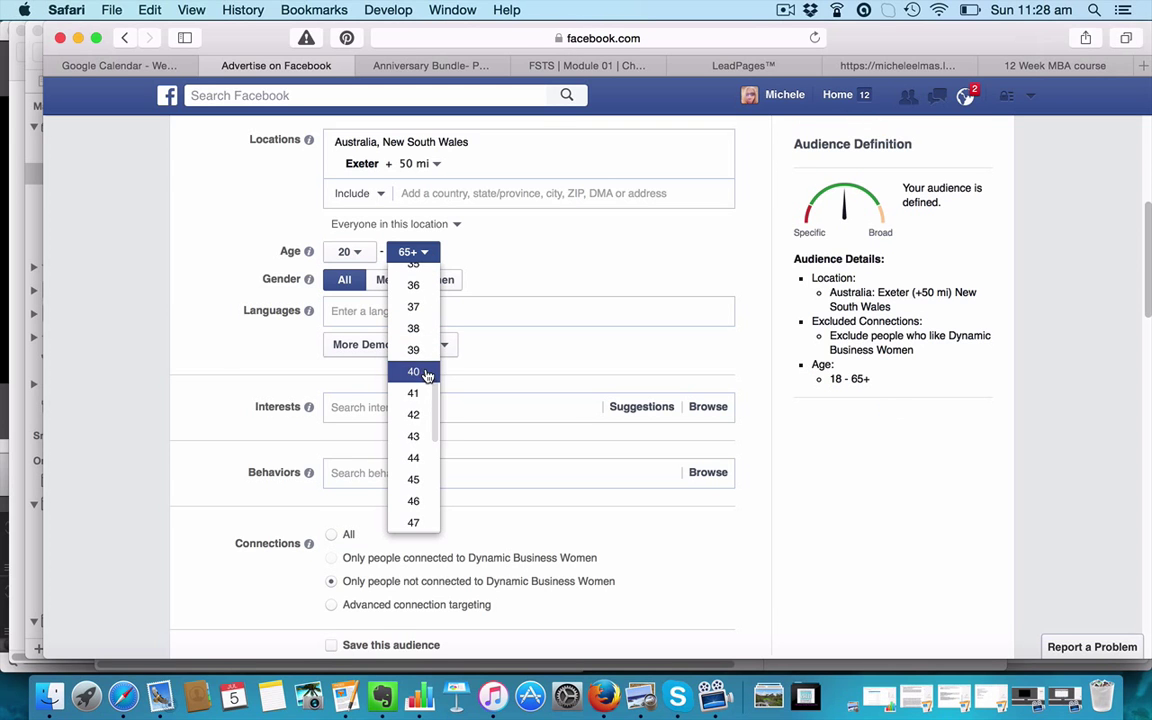
pyautogui.click(413, 479)
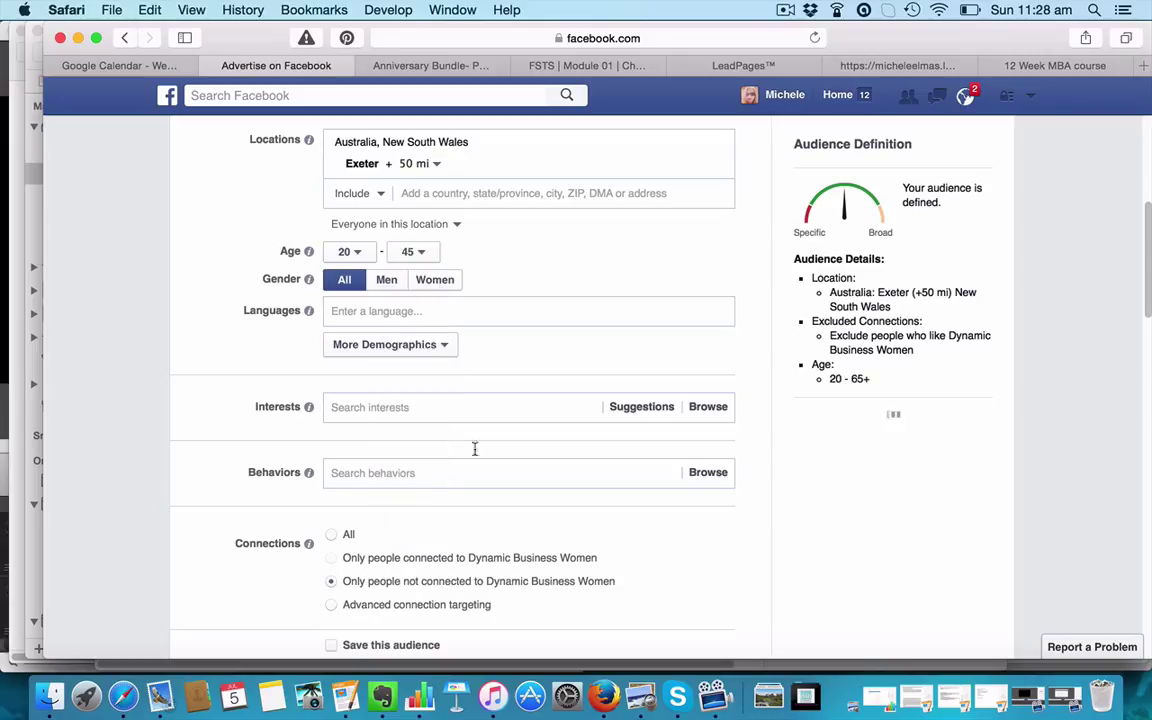
pyautogui.click(434, 284)
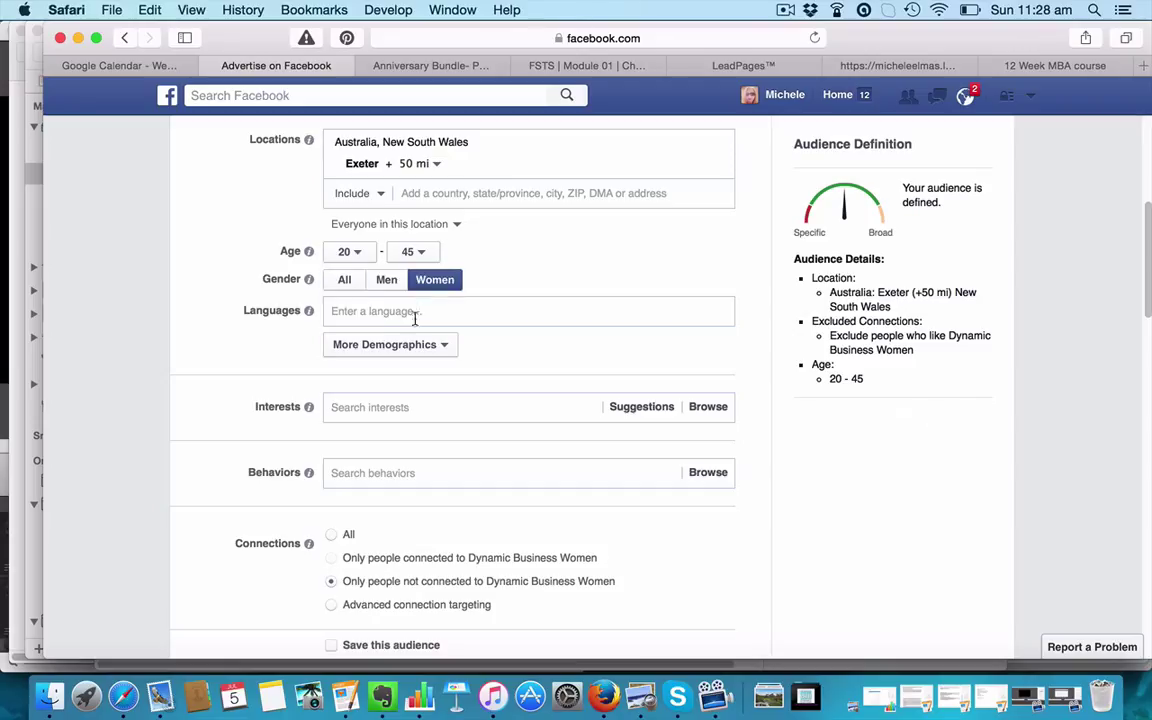
pyautogui.click(369, 315)
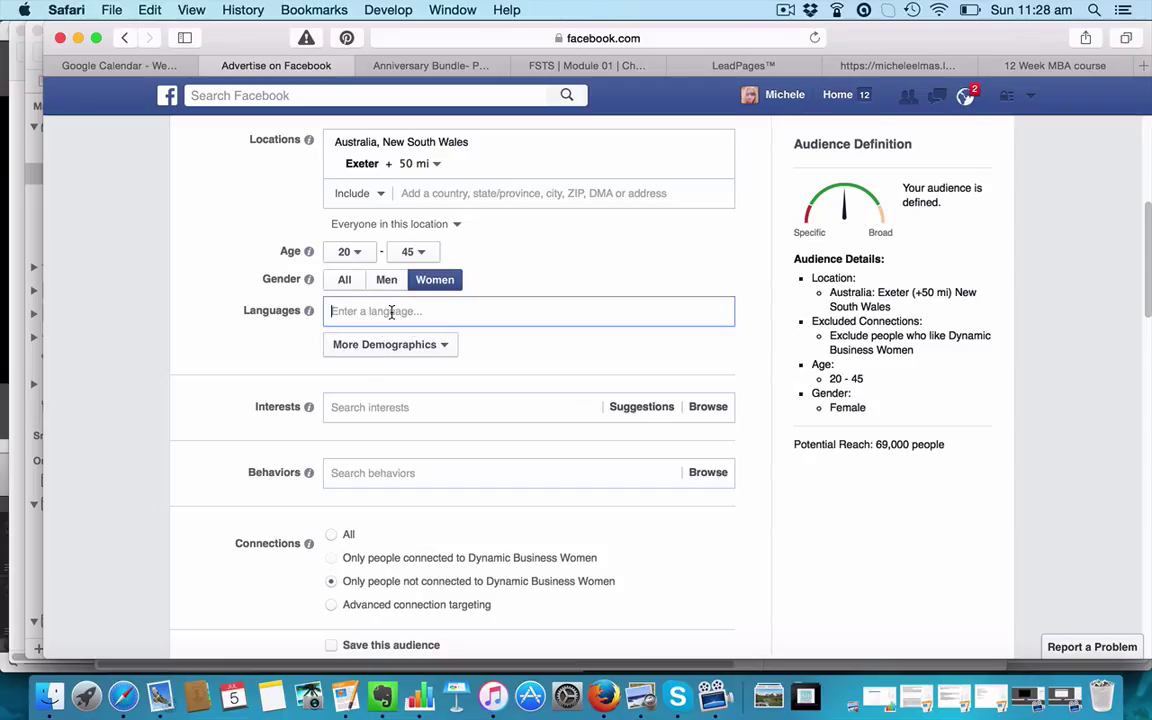
pyautogui.write('a')
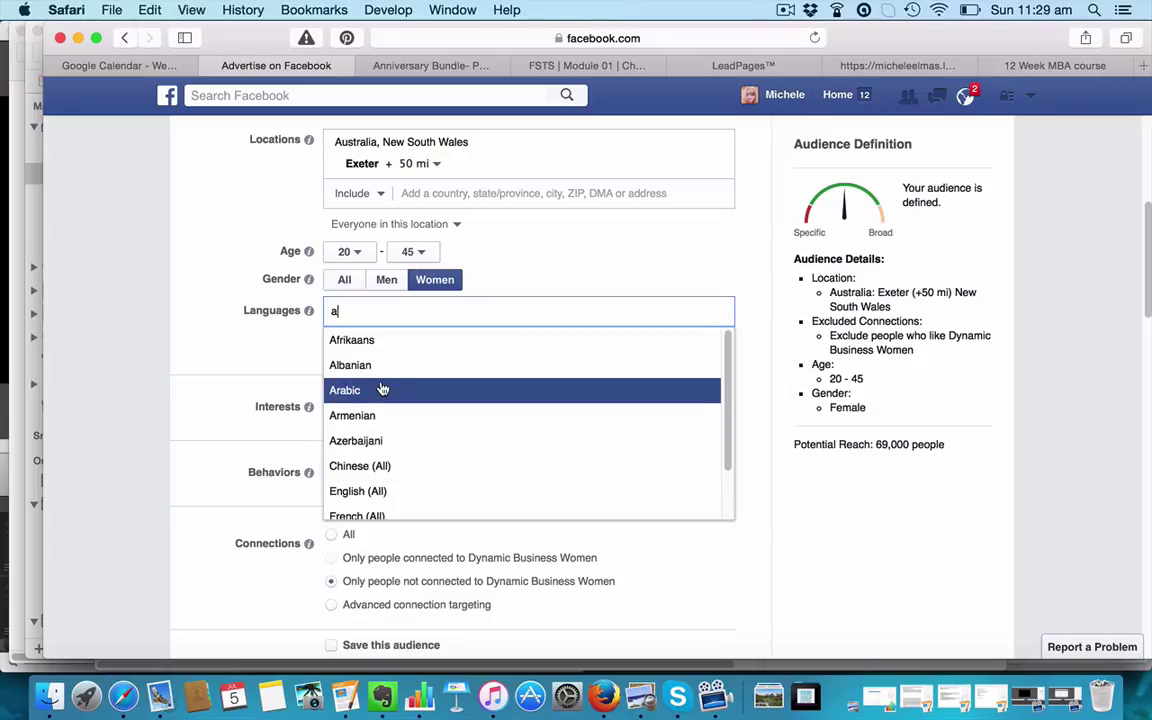
pyautogui.press('BackSpace')
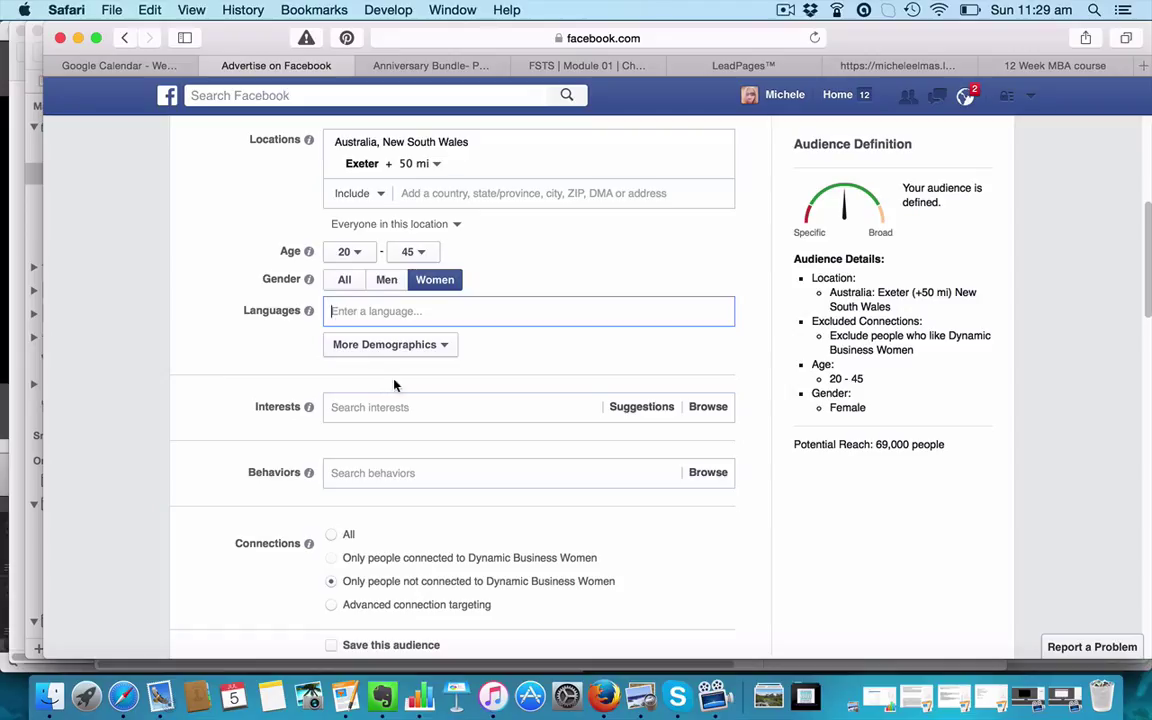
# Add the interests Angel food cake and Birthday cake to the audience targeting.
pyautogui.click(399, 405)
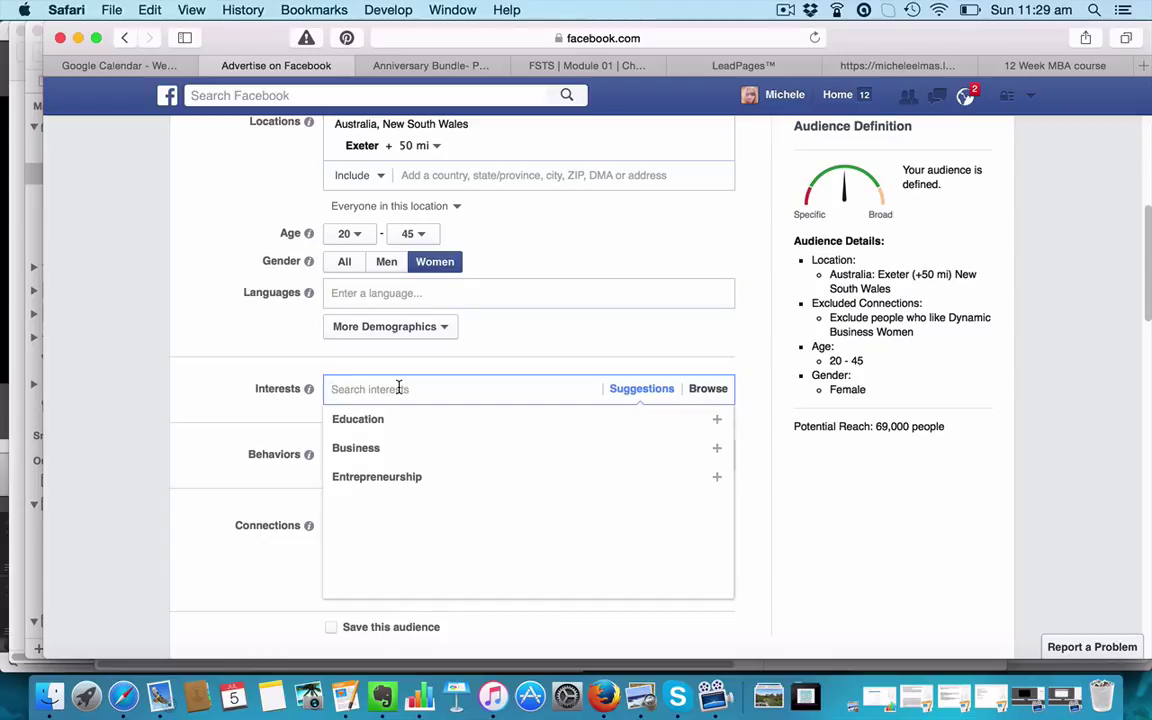
pyautogui.moveTo(458, 424)
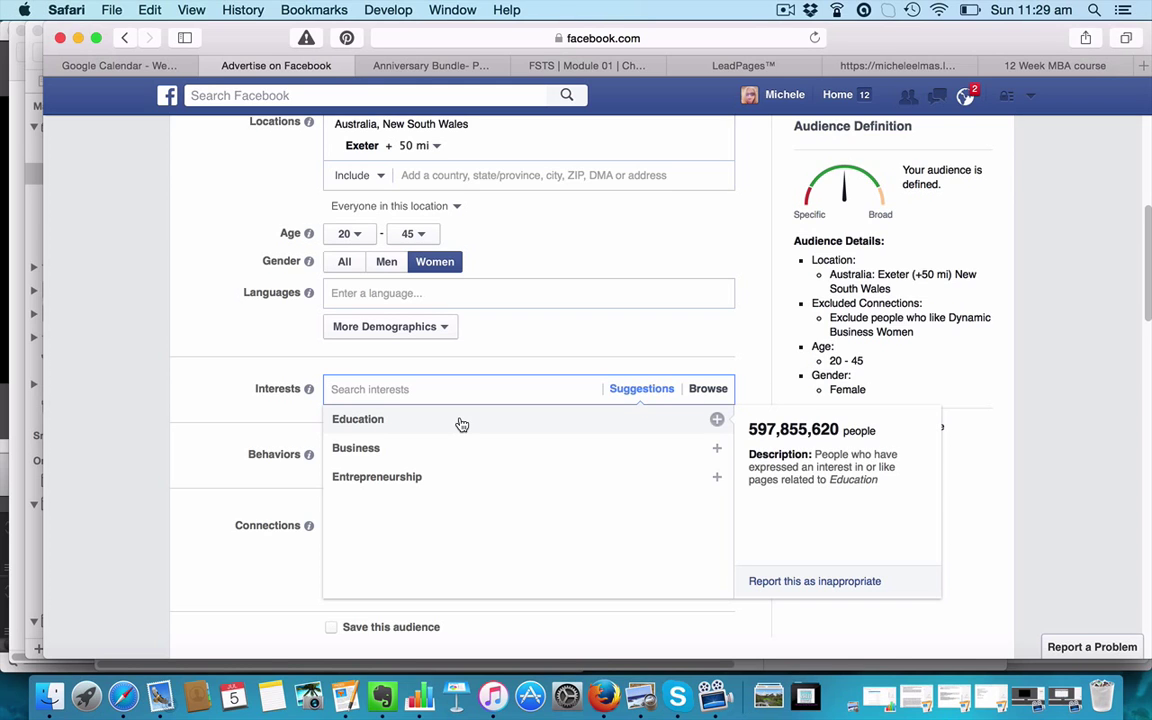
pyautogui.write('ange')
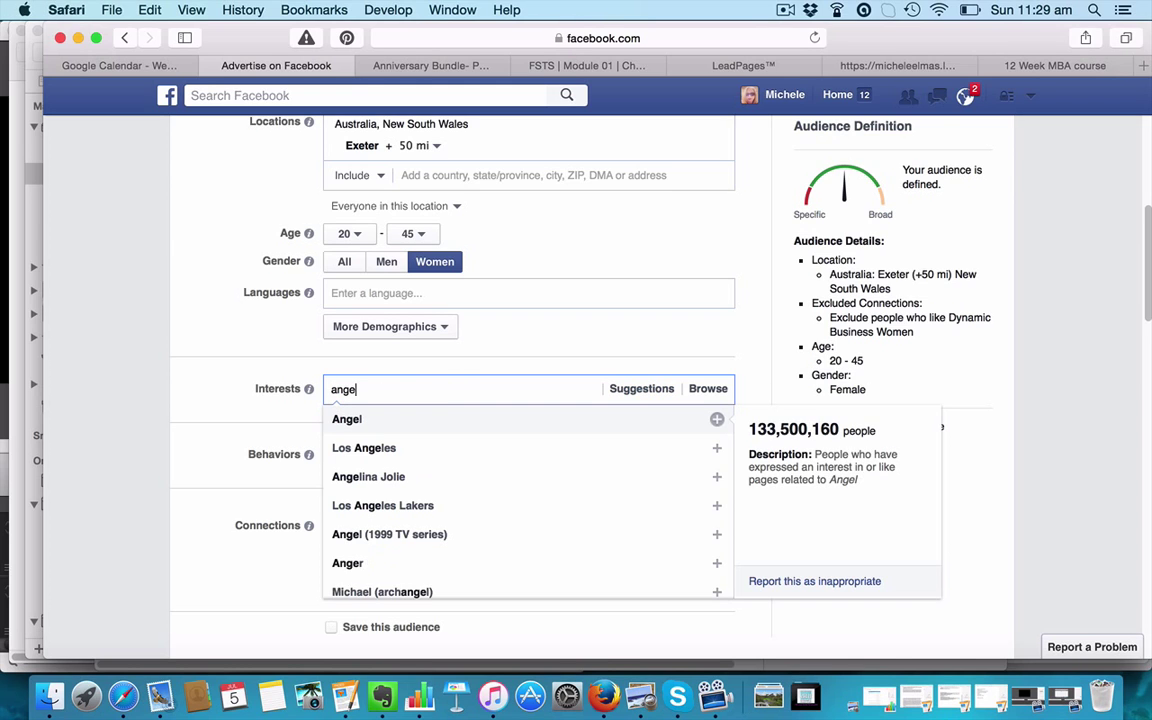
pyautogui.write('l')
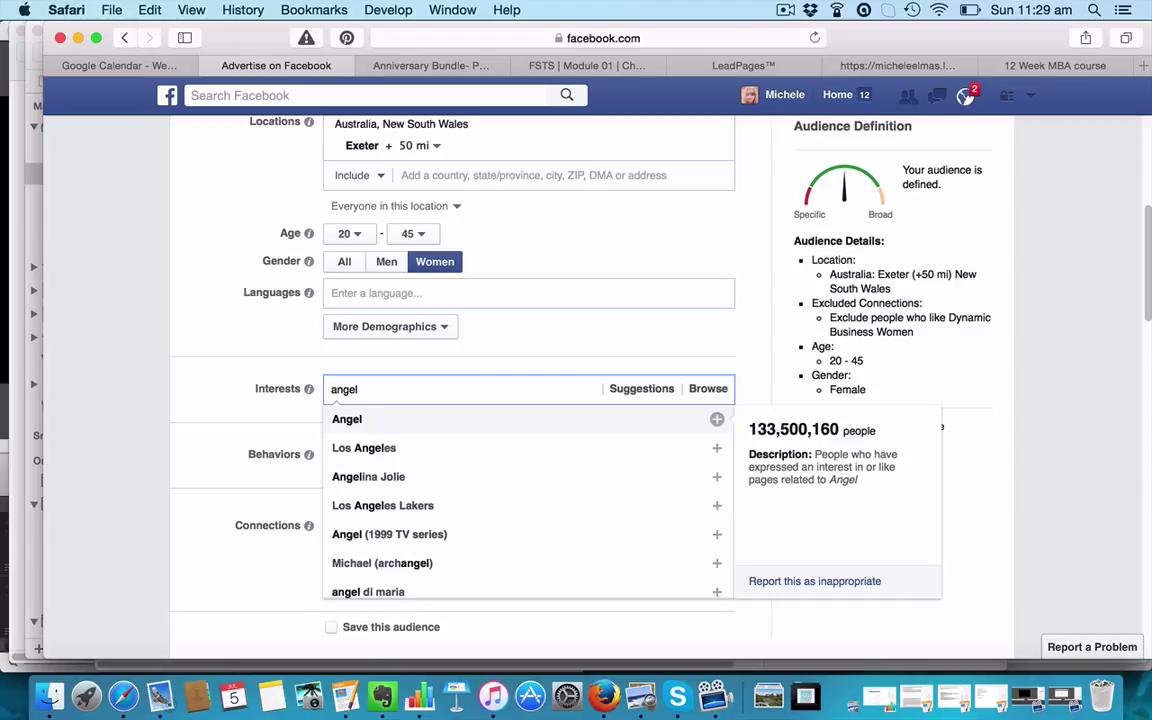
pyautogui.write(' food')
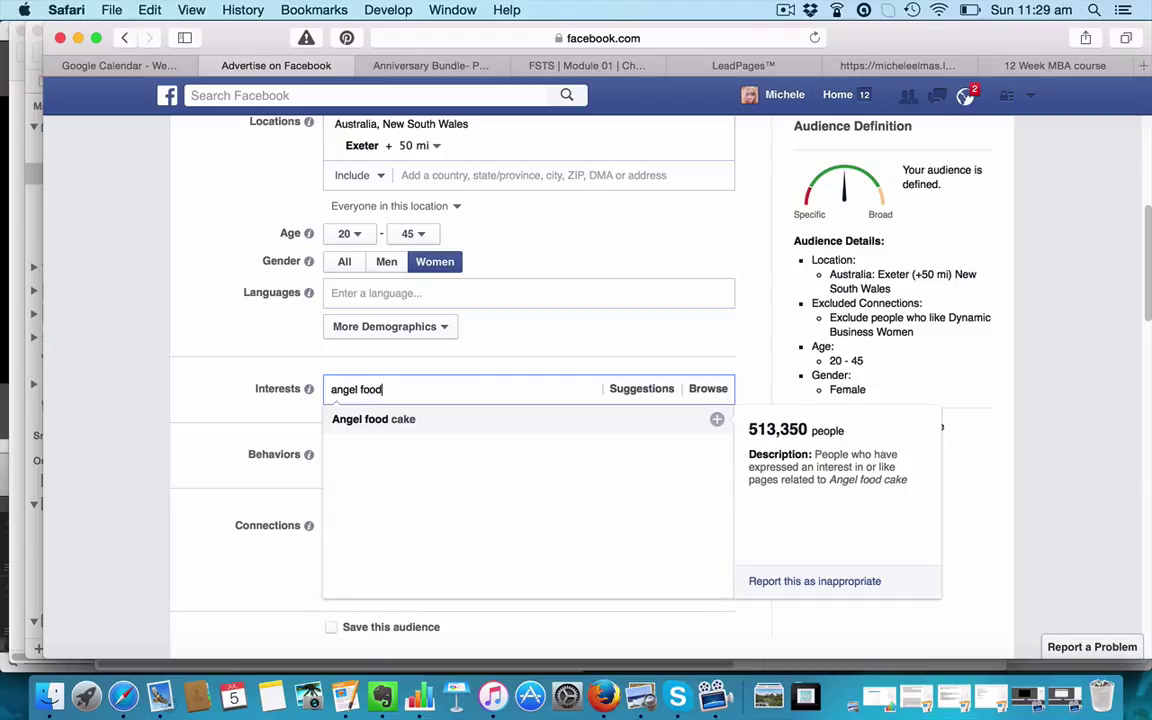
pyautogui.click(463, 422)
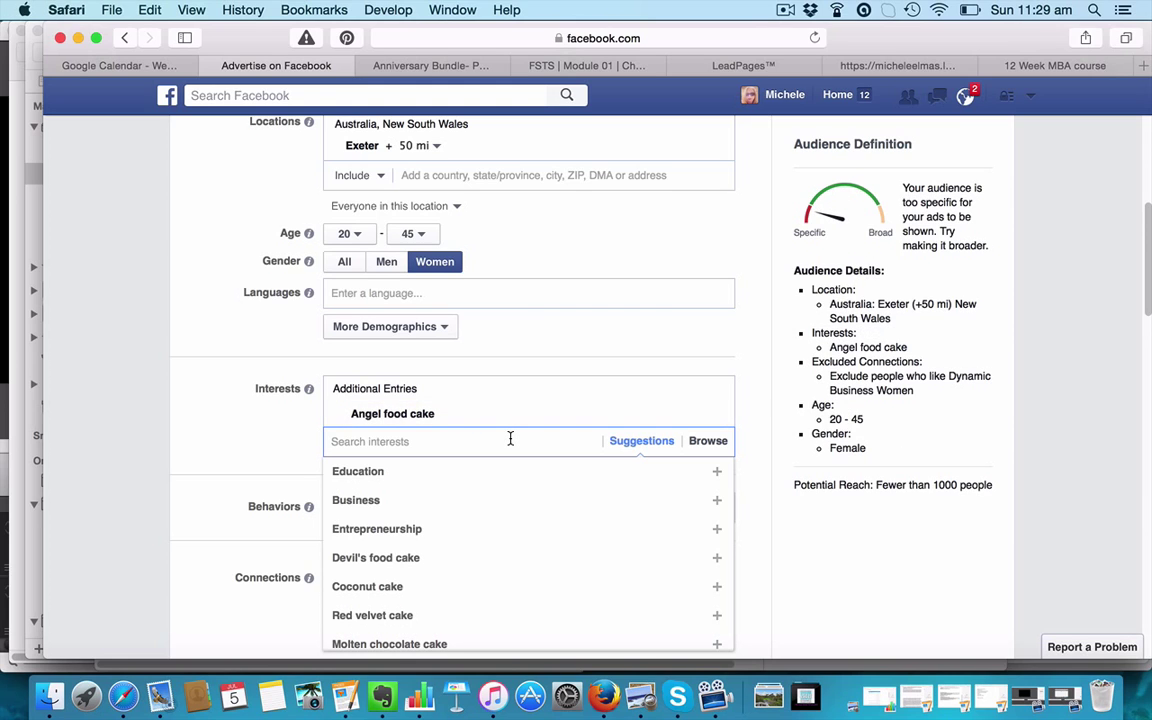
pyautogui.write('birthday')
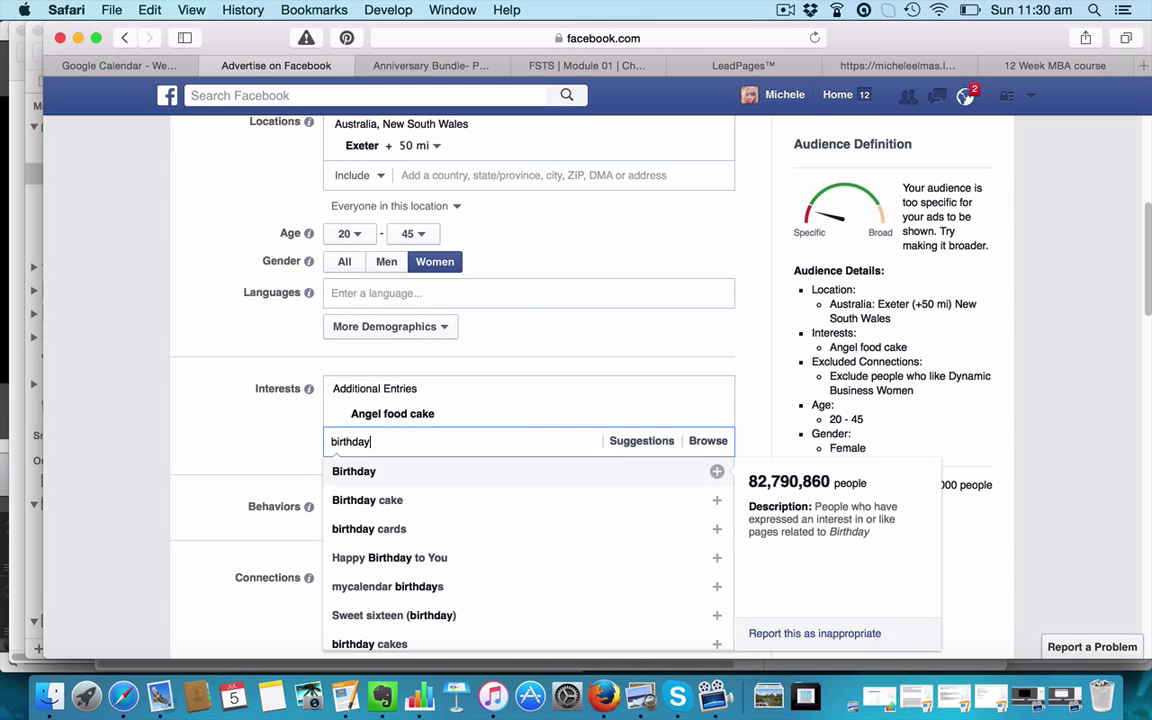
pyautogui.click(488, 497)
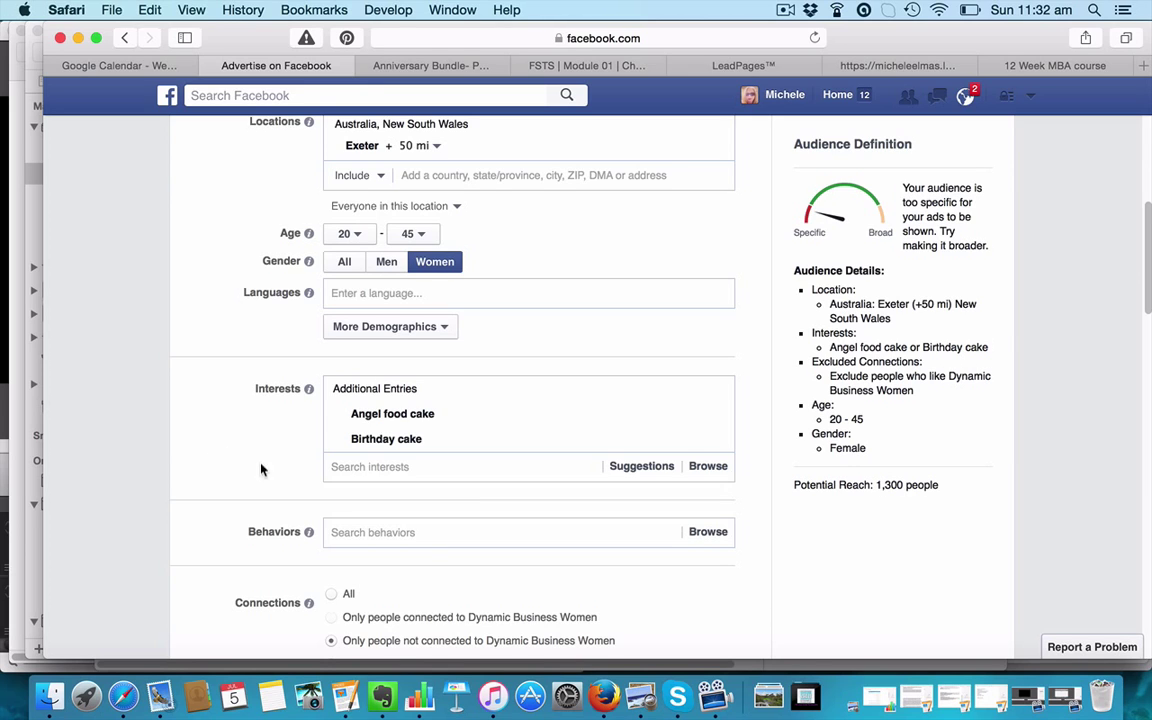
pyautogui.click(393, 467)
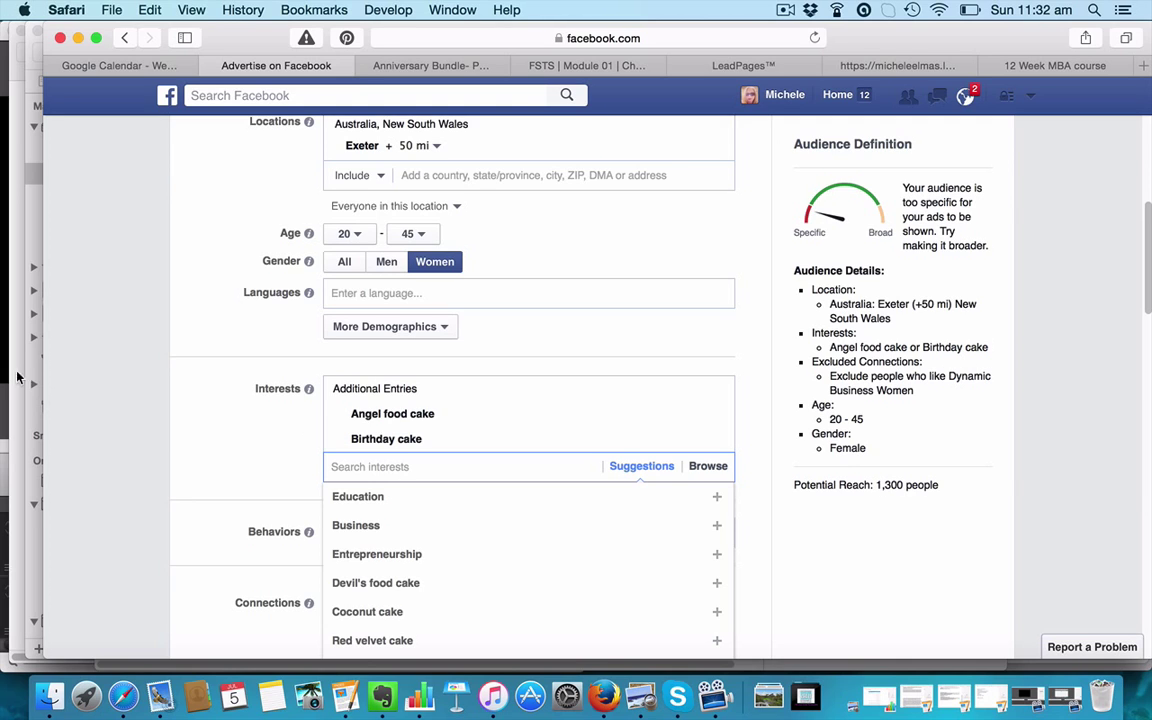
pyautogui.click(138, 439)
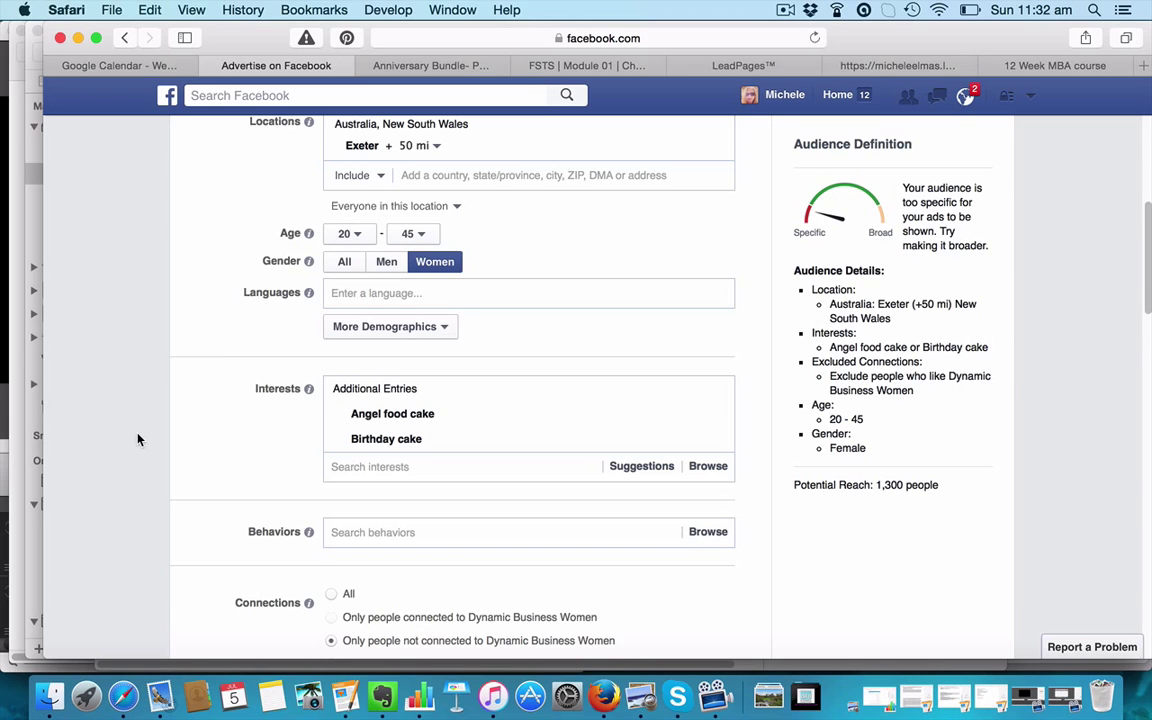
# Browse the behavior targeting options under Digital activities, including the choices for Internet Browser Used.
pyautogui.click(360, 532)
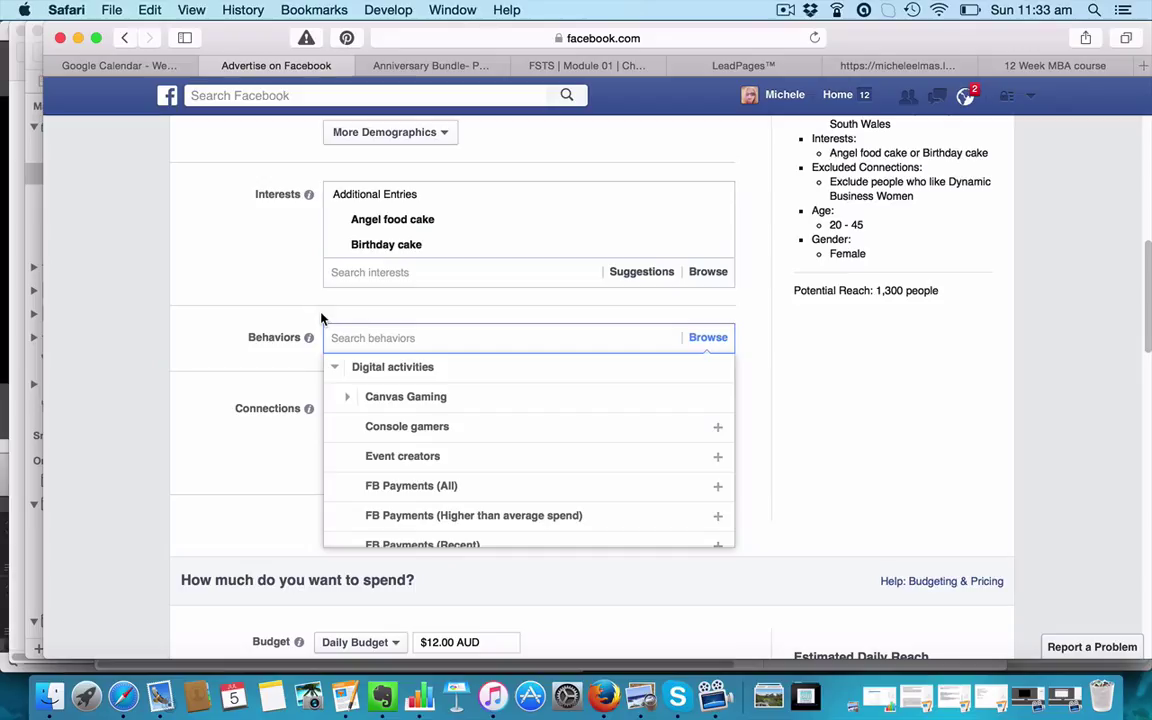
pyautogui.scroll(-5, 438, 418)
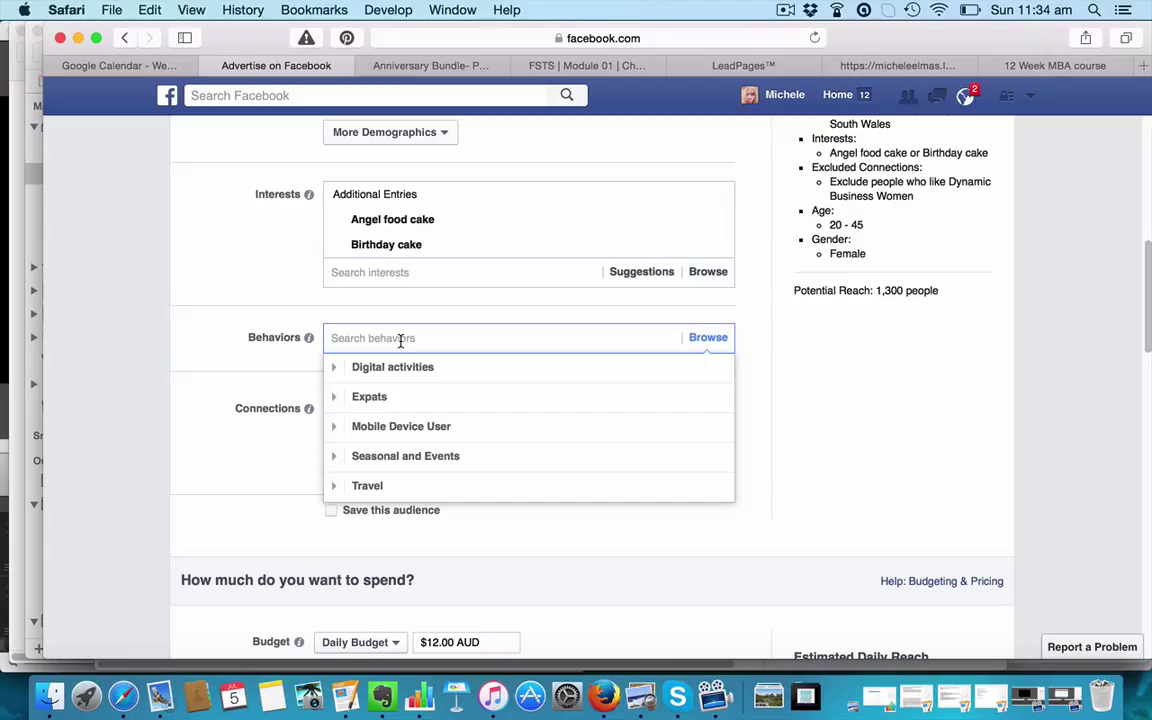
pyautogui.click(336, 372)
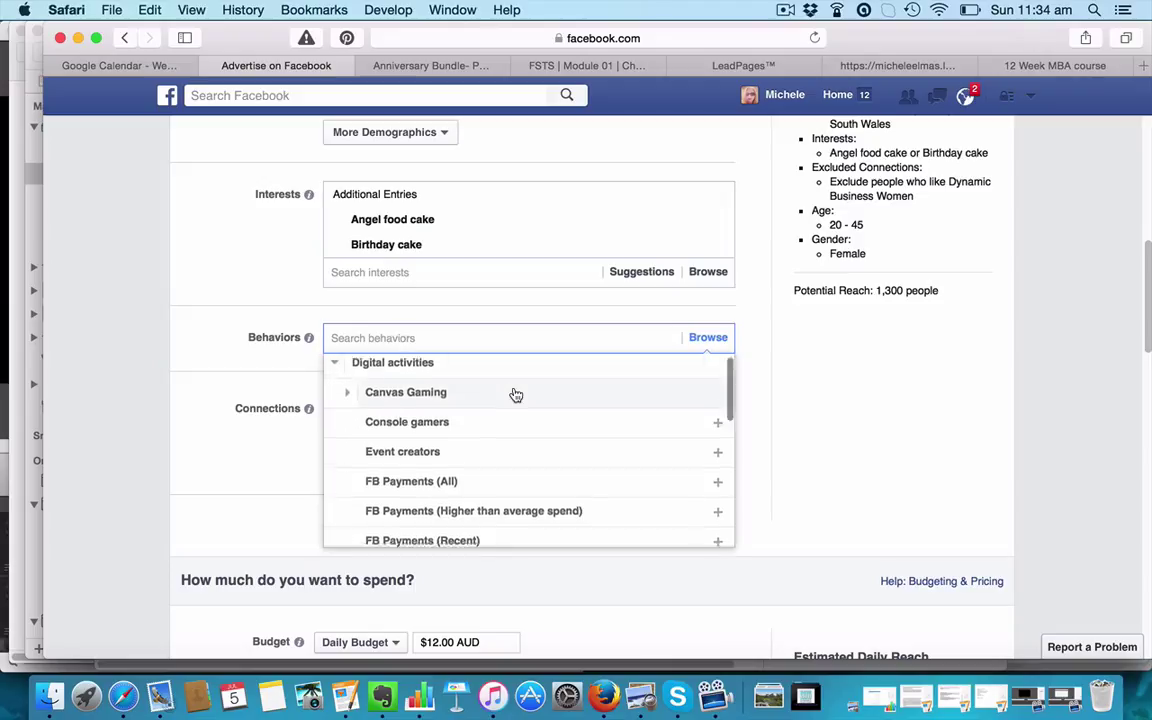
pyautogui.scroll(-2, 515, 395)
pyautogui.scroll(-1, 515, 395)
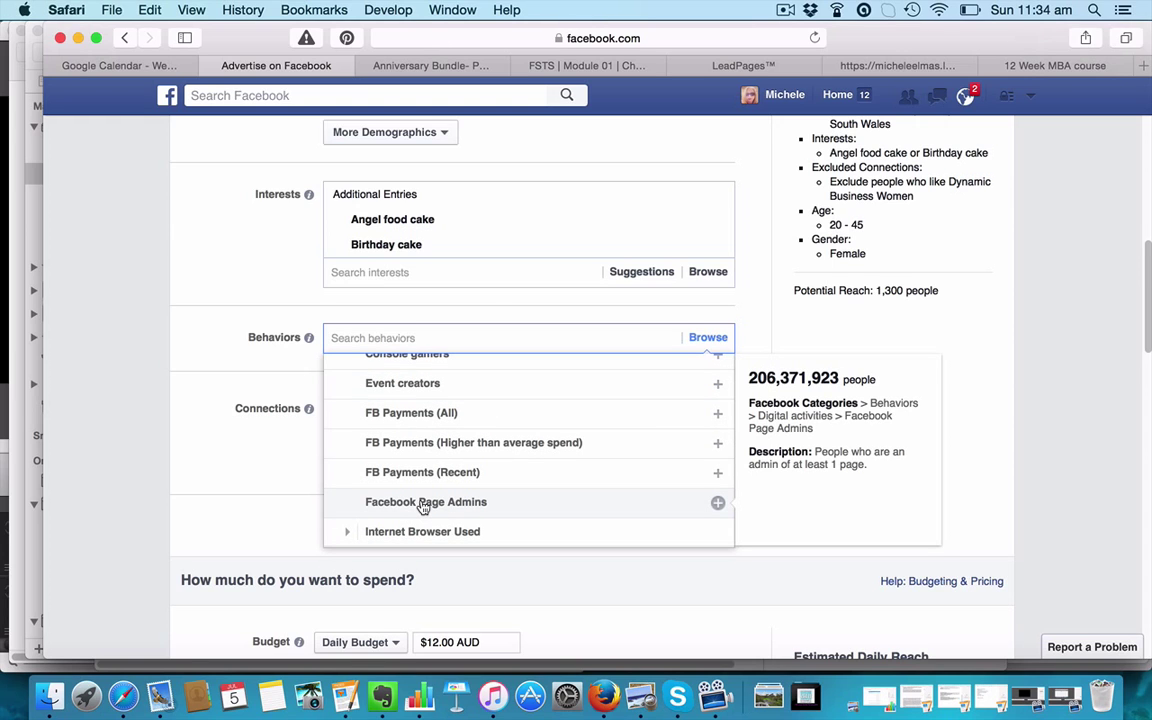
pyautogui.scroll(-1, 422, 508)
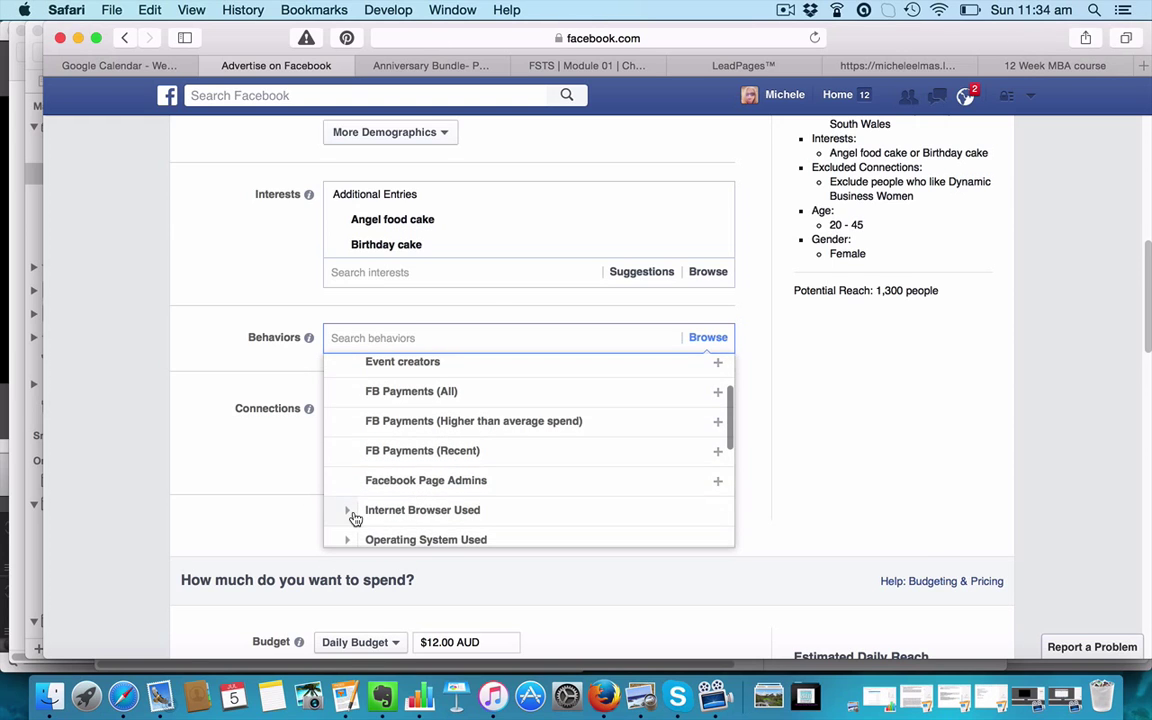
pyautogui.click(349, 512)
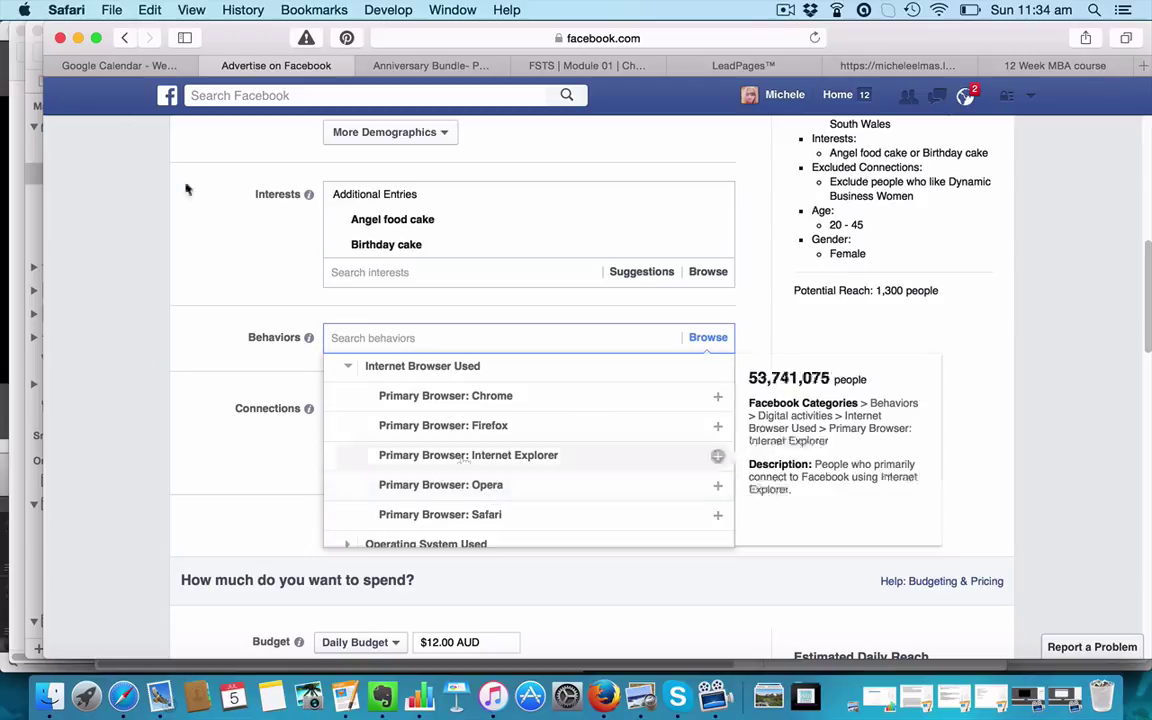
# Try a lifetime budget of $50.00 AUD for the ad set, with the schedule ending on 7/15/2015.
pyautogui.click(204, 352)
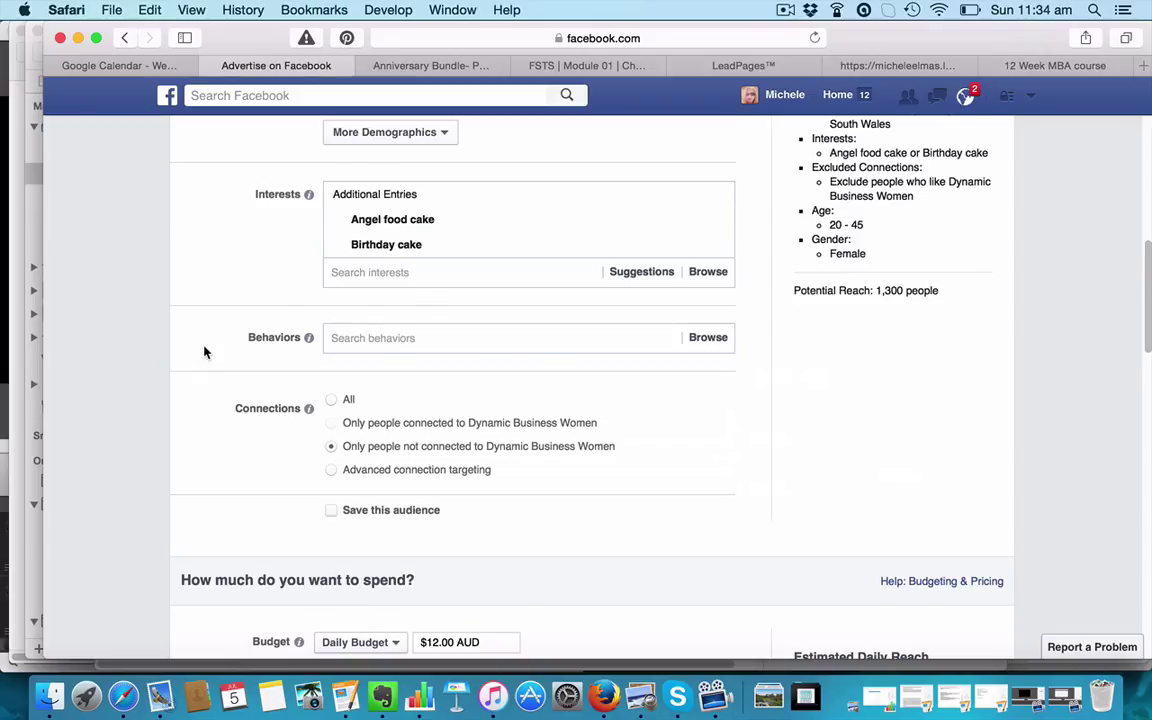
pyautogui.scroll(-2, 204, 352)
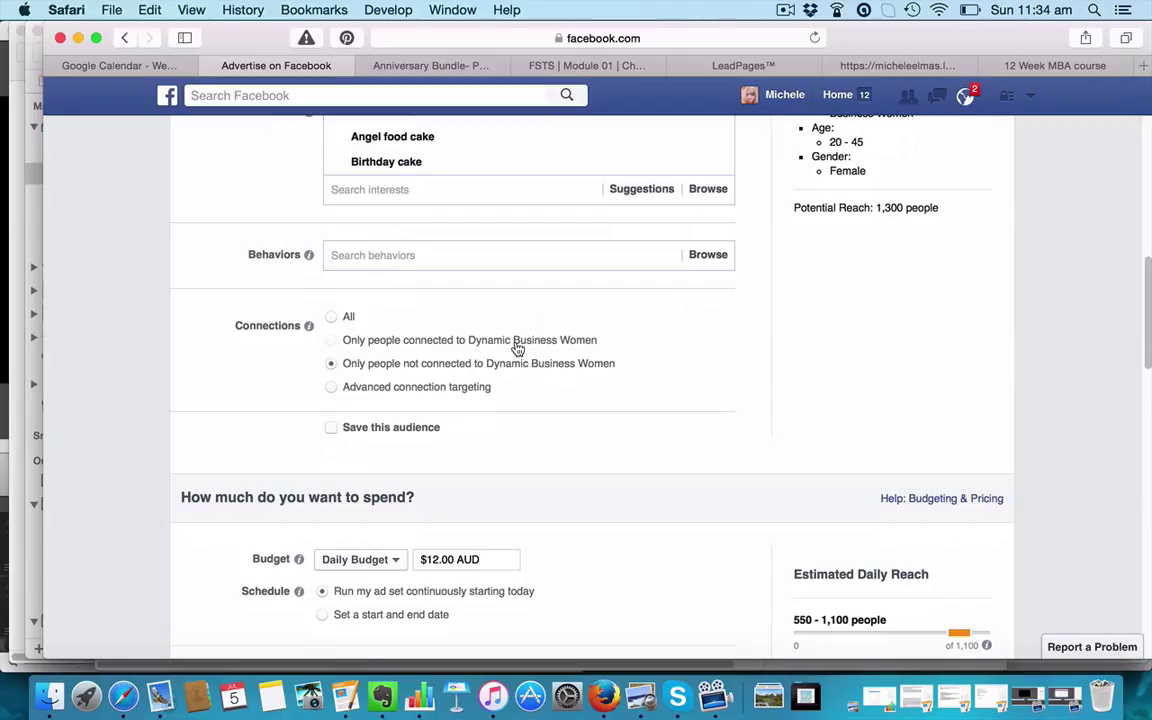
pyautogui.scroll(-5, 505, 390)
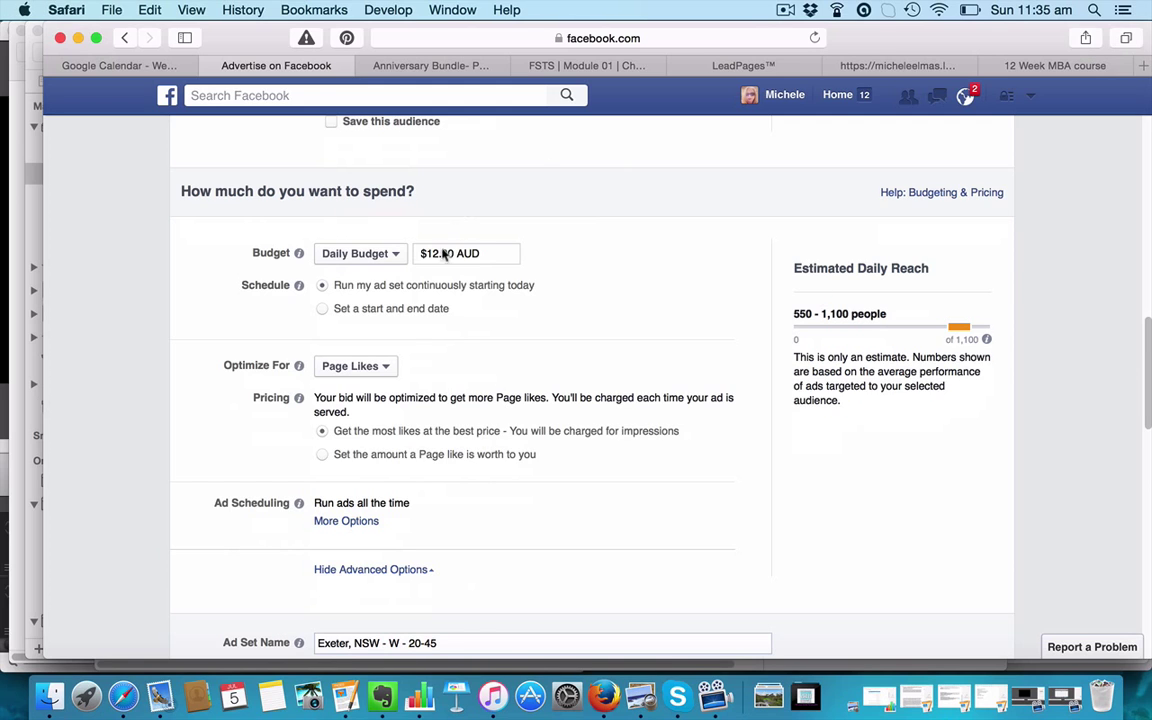
pyautogui.click(395, 256)
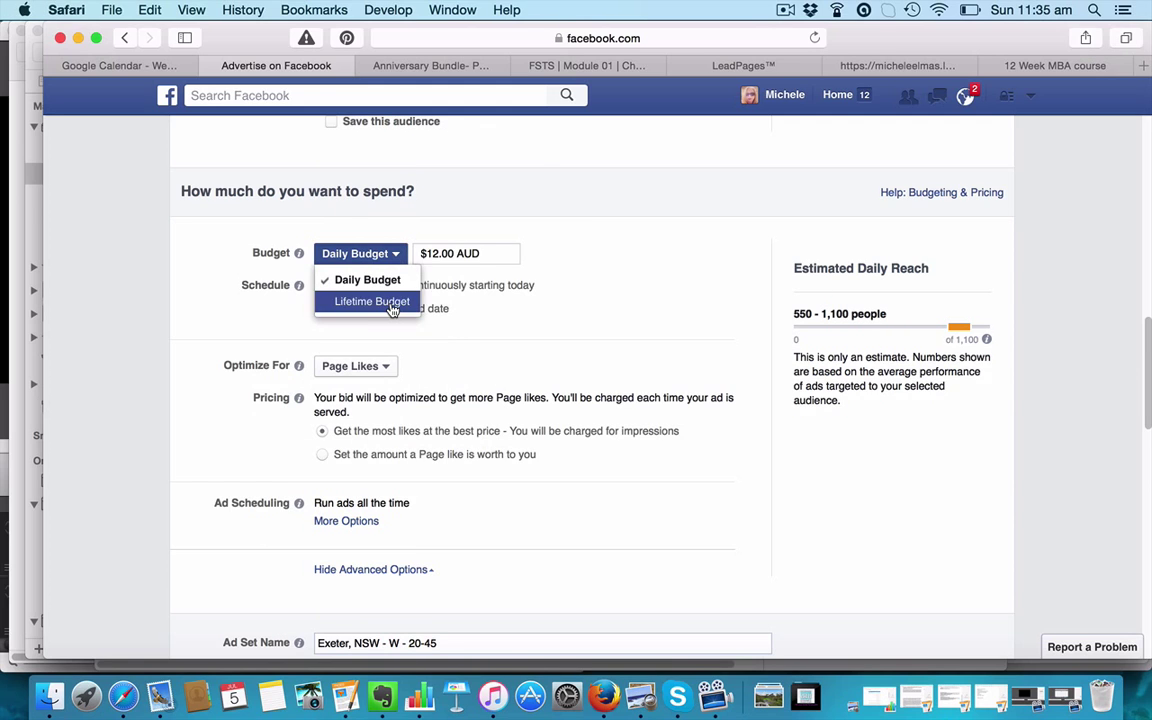
pyautogui.click(390, 302)
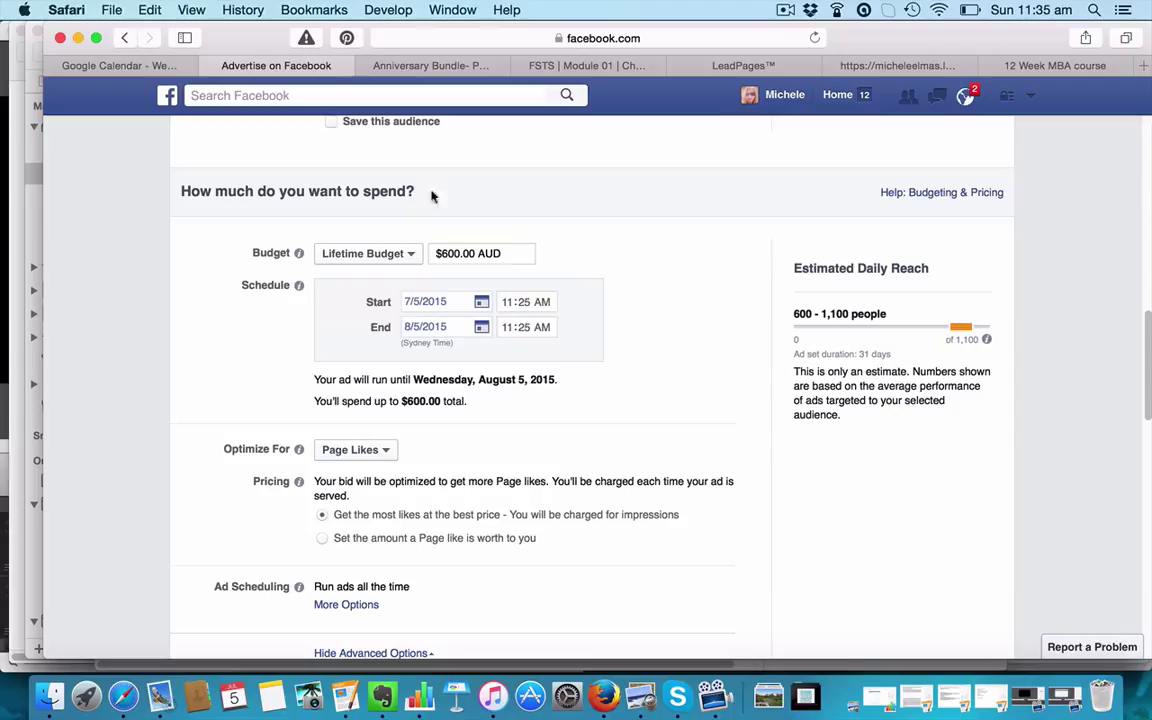
pyautogui.moveTo(453, 251); pyautogui.dragTo(437, 252)
pyautogui.write('$5')
pyautogui.click(481, 329)
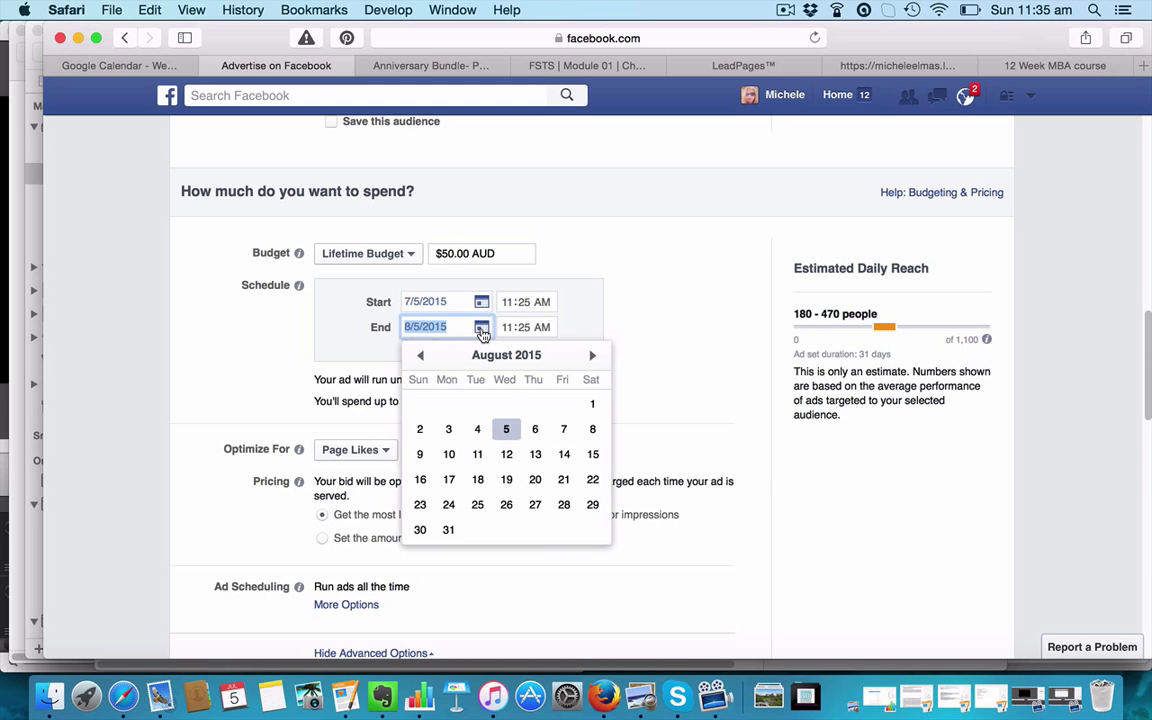
pyautogui.click(420, 355)
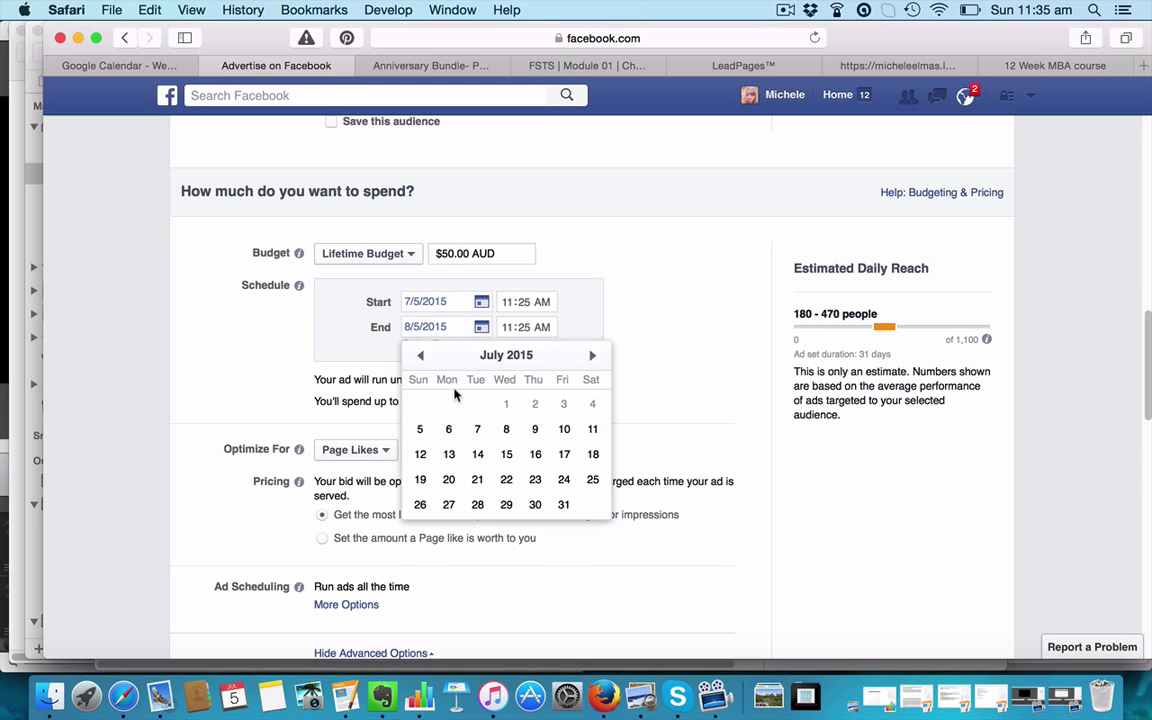
pyautogui.click(507, 456)
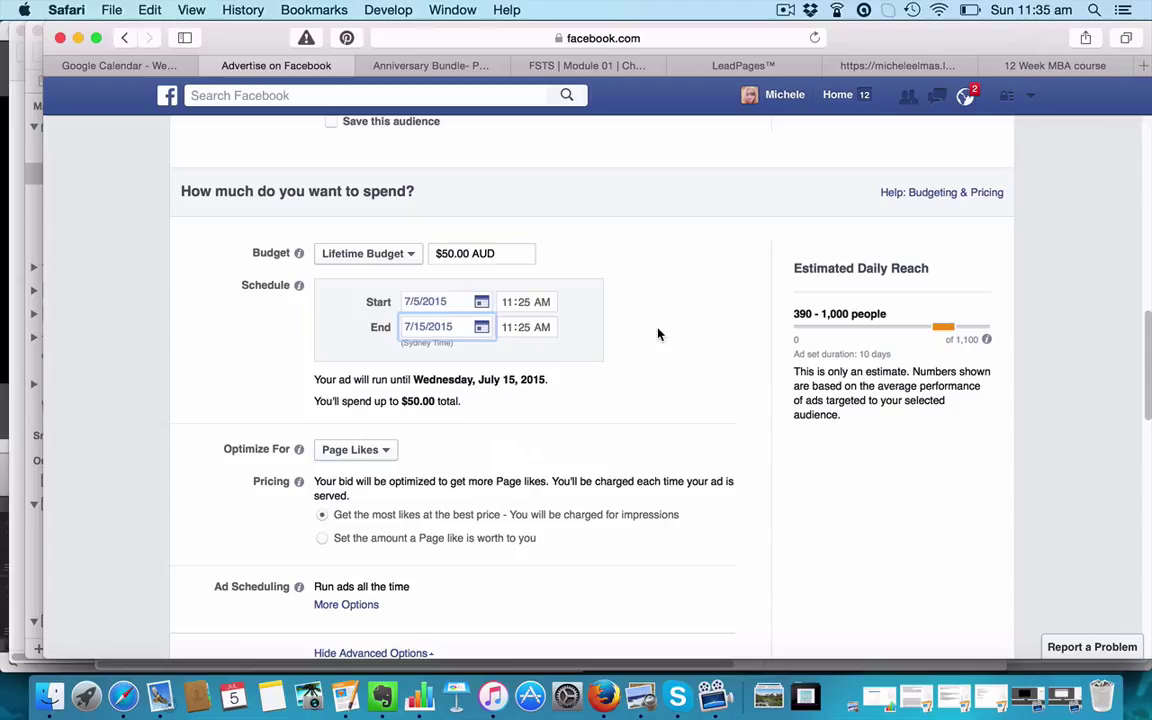
# Switch the ad set to a daily budget of $5.00 AUD and check the Optimize For choices, keeping Page Likes.
pyautogui.click(376, 254)
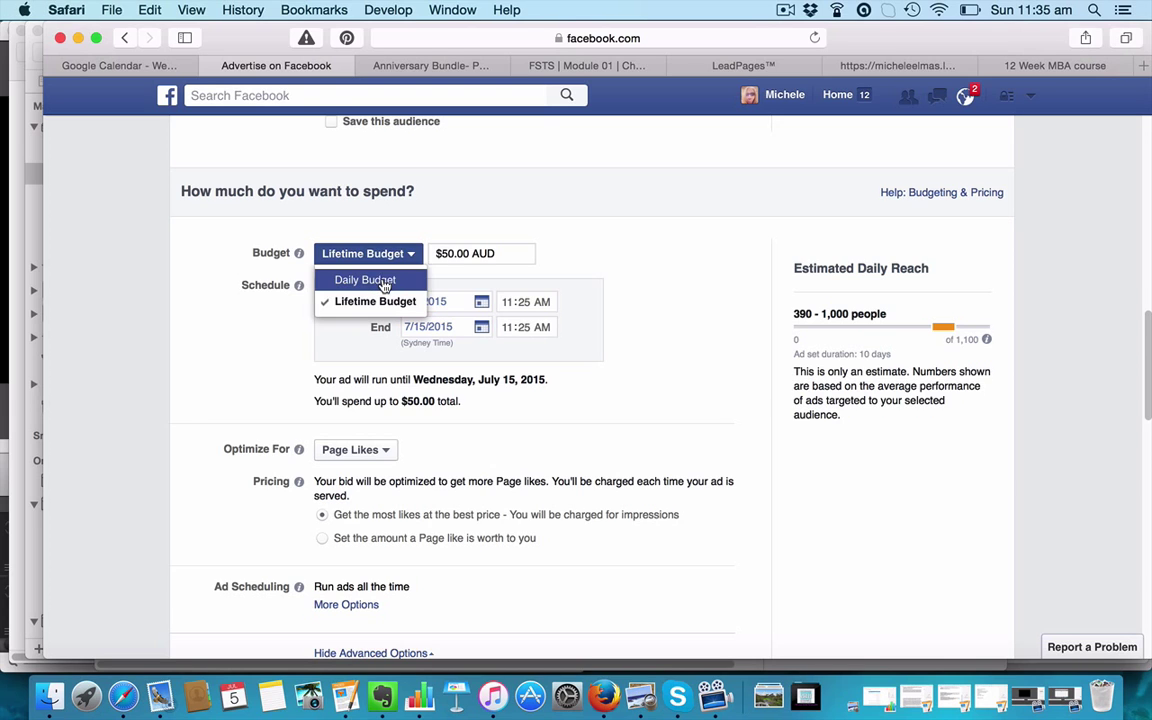
pyautogui.click(384, 282)
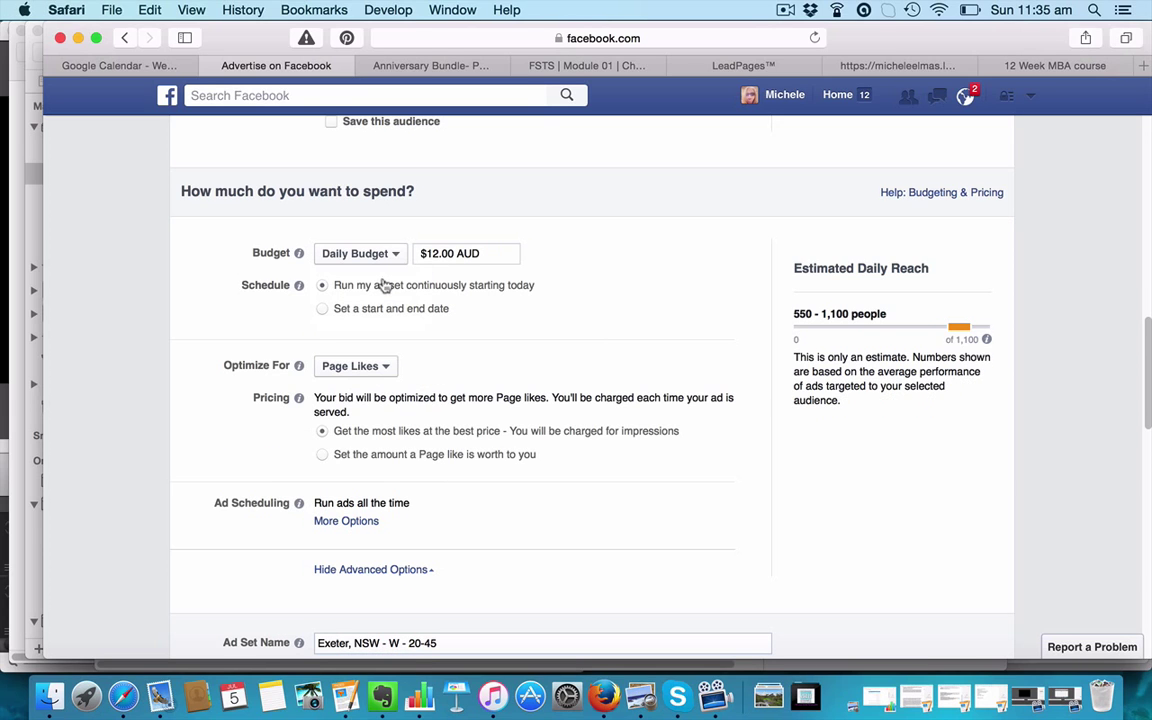
pyautogui.moveTo(439, 253); pyautogui.dragTo(430, 252)
pyautogui.write('5')
pyautogui.scroll(-2, 571, 327)
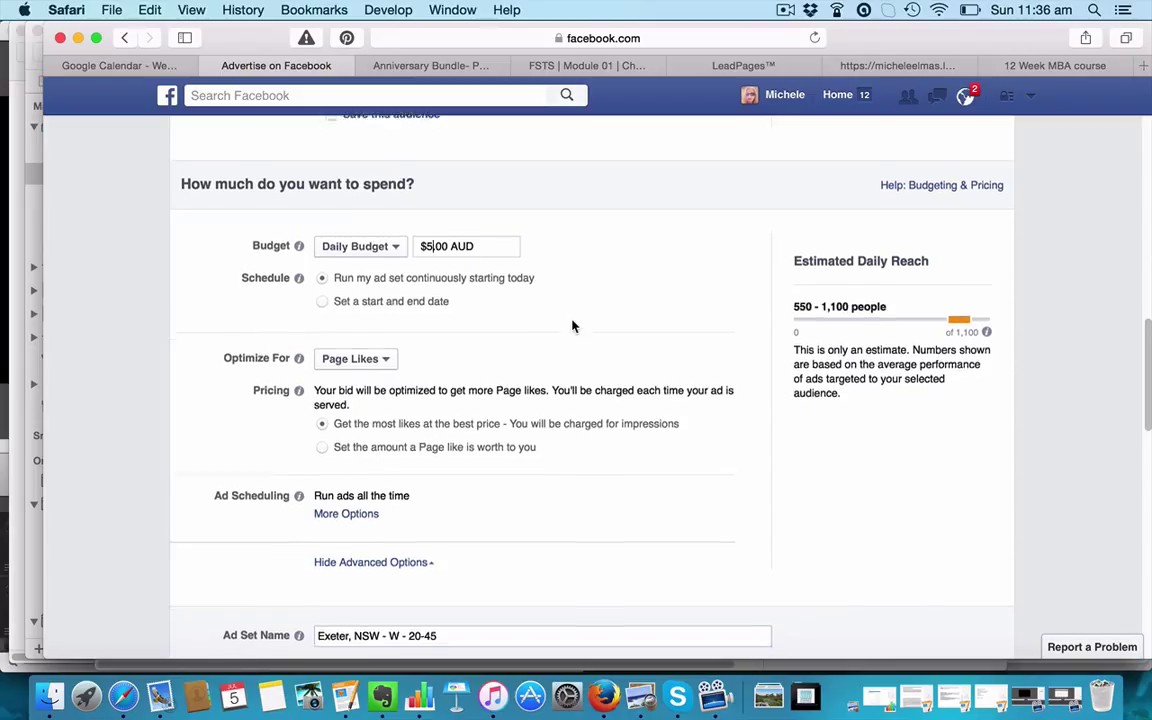
pyautogui.click(390, 334)
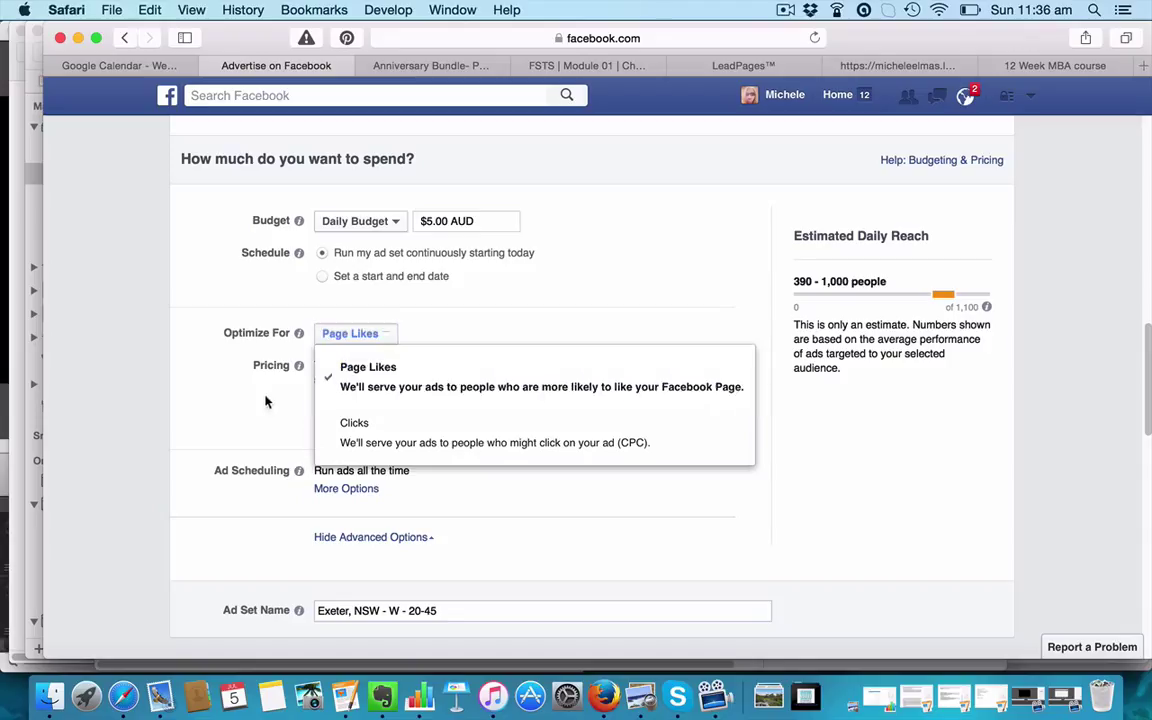
pyautogui.click(198, 366)
# Remove the existing Dynamic Business Women banner from the images selected for the ad creative.
pyautogui.scroll(-1, 219, 414)
pyautogui.scroll(-3, 219, 414)
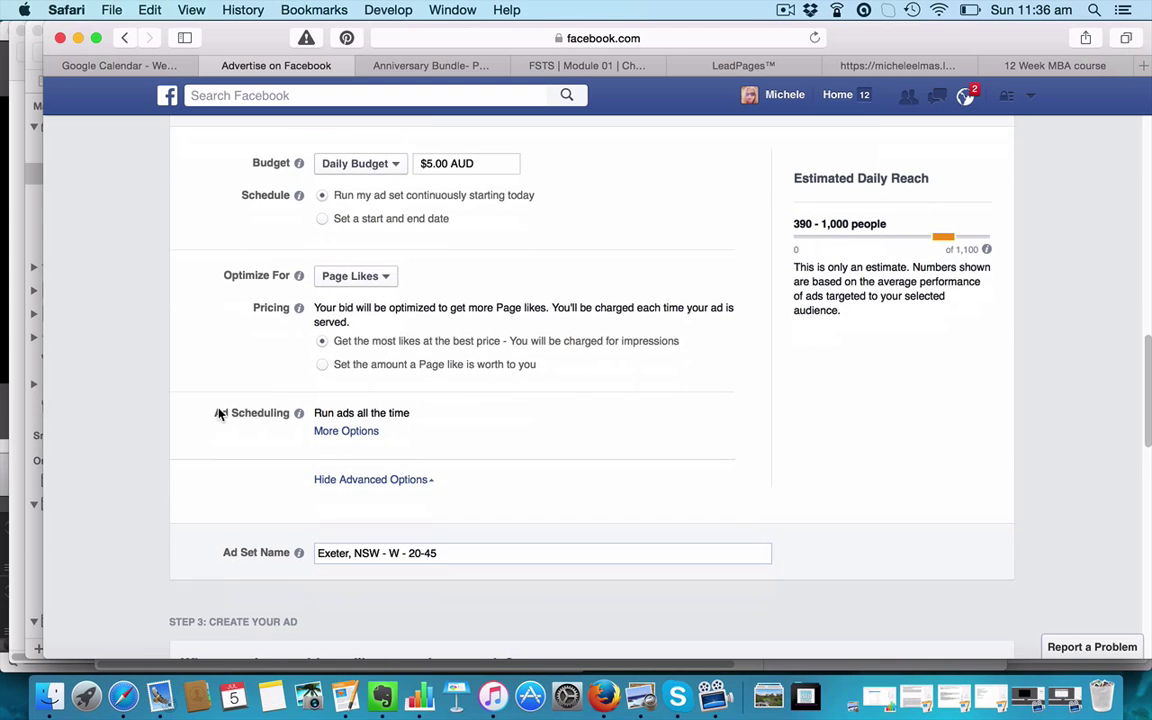
pyautogui.scroll(-10, 219, 410)
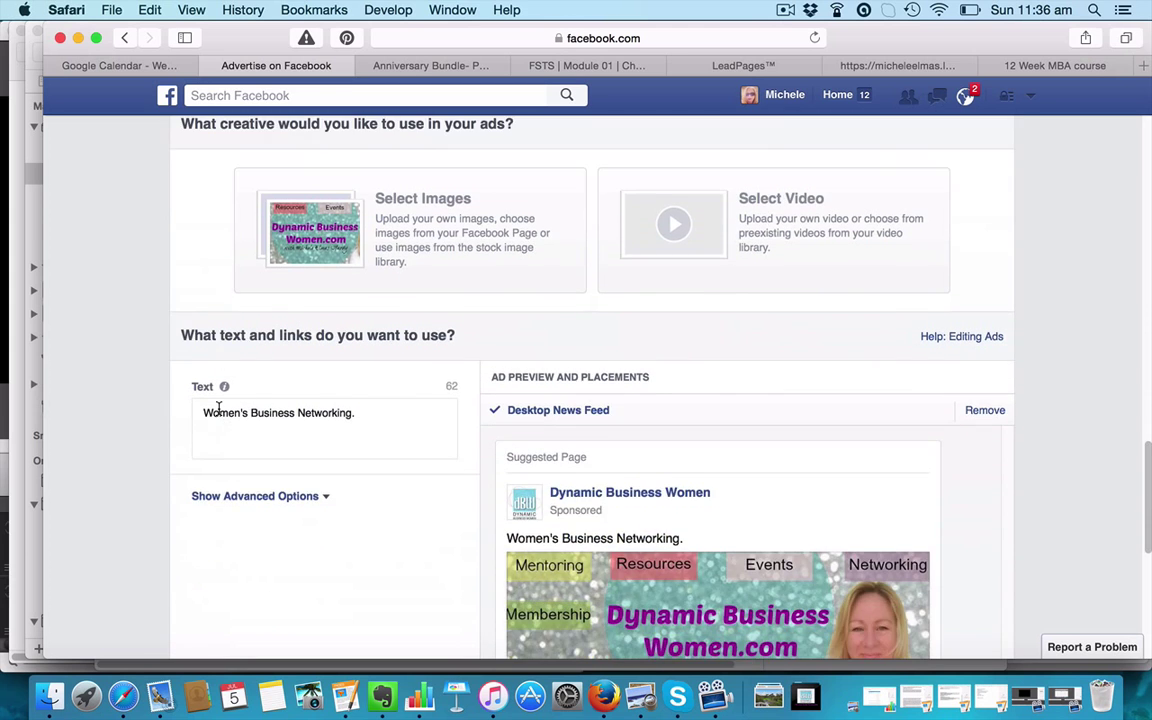
pyautogui.scroll(1, 218, 408)
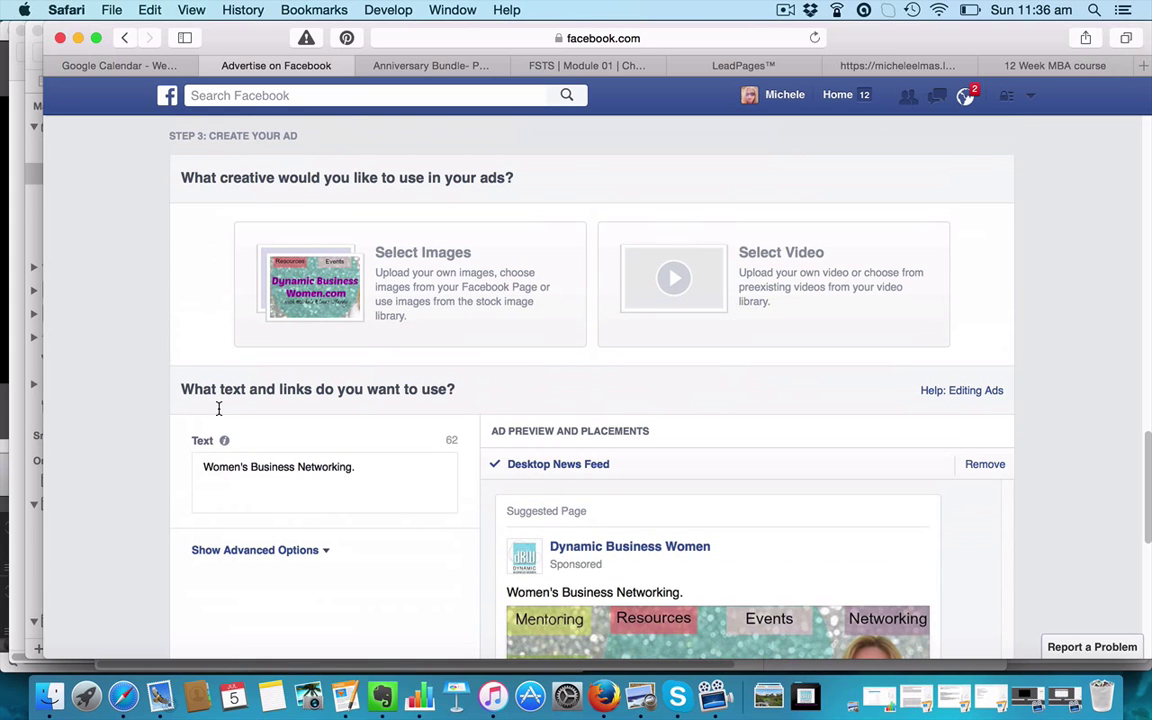
pyautogui.click(424, 260)
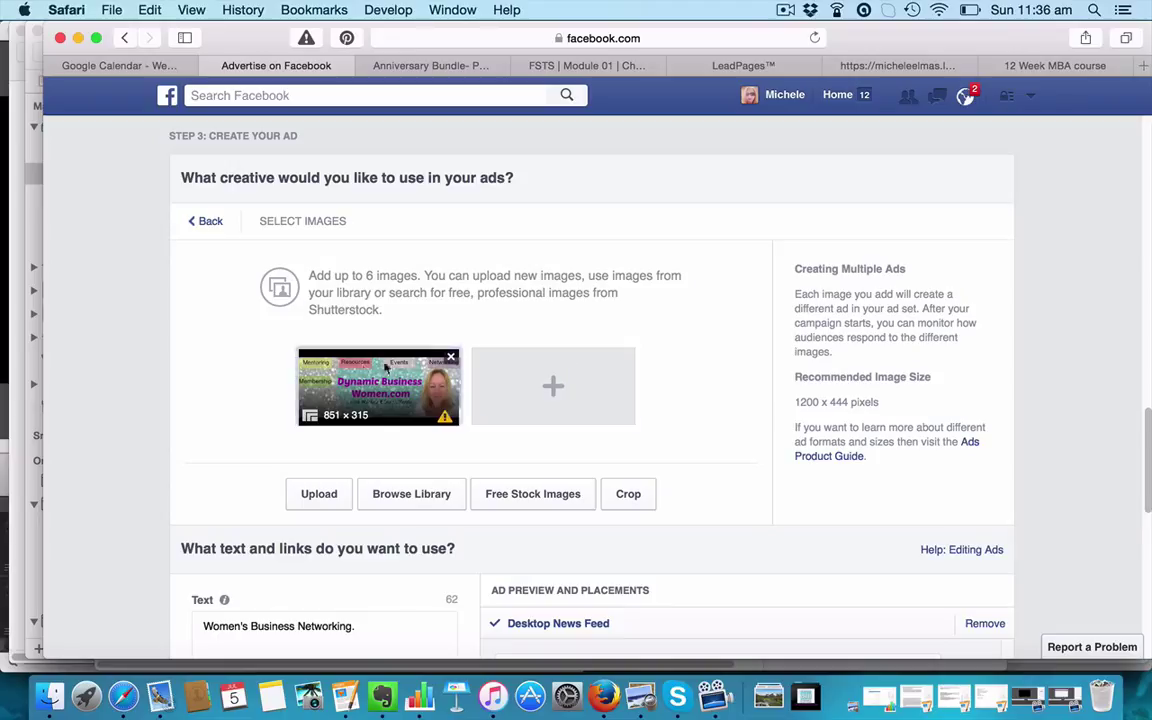
pyautogui.click(451, 359)
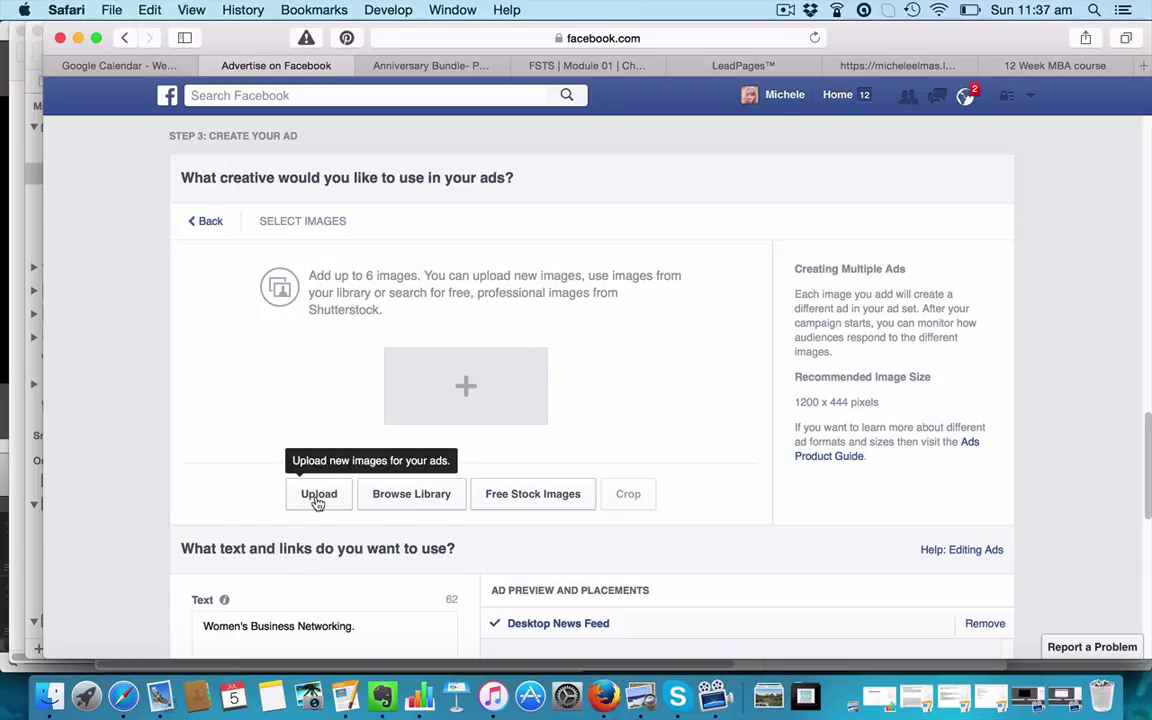
# Search the free stock images for cupcakes.
pyautogui.click(534, 502)
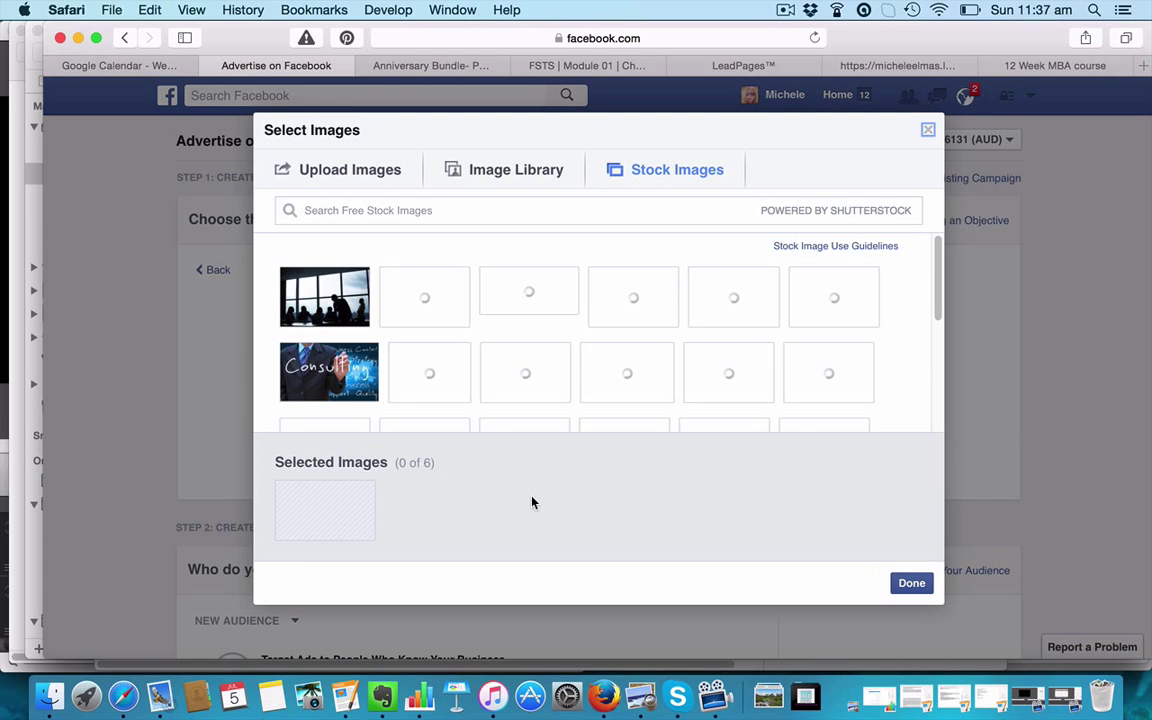
pyautogui.click(412, 211)
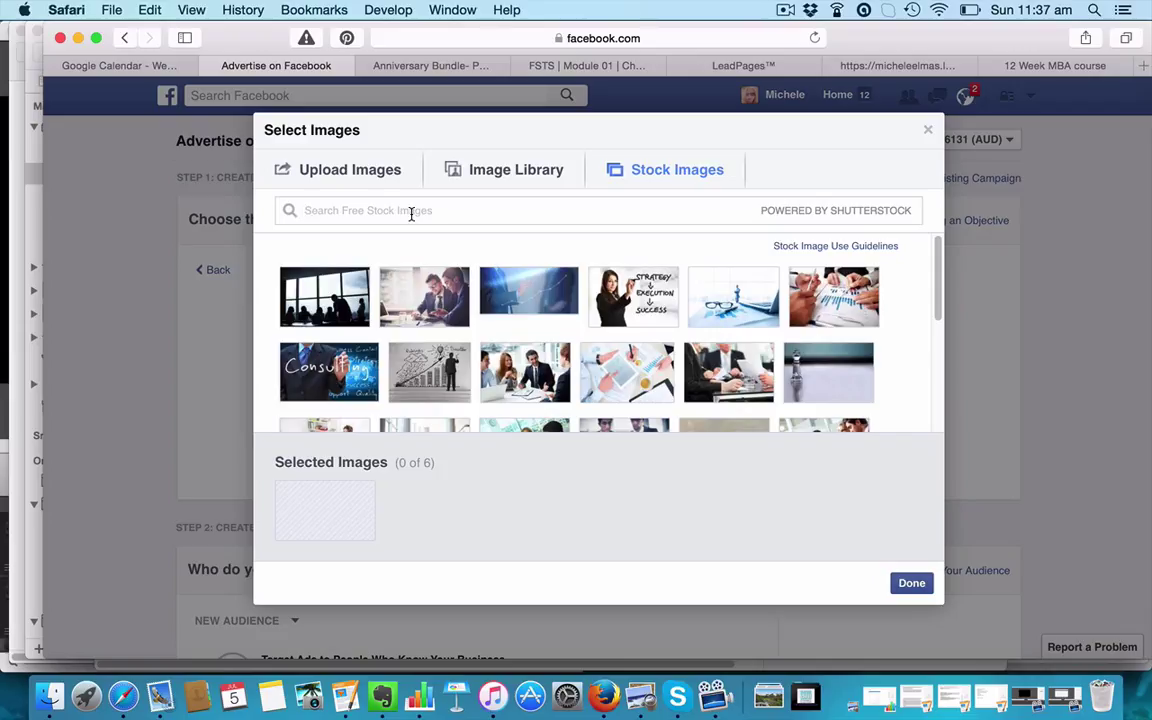
pyautogui.write('cup')
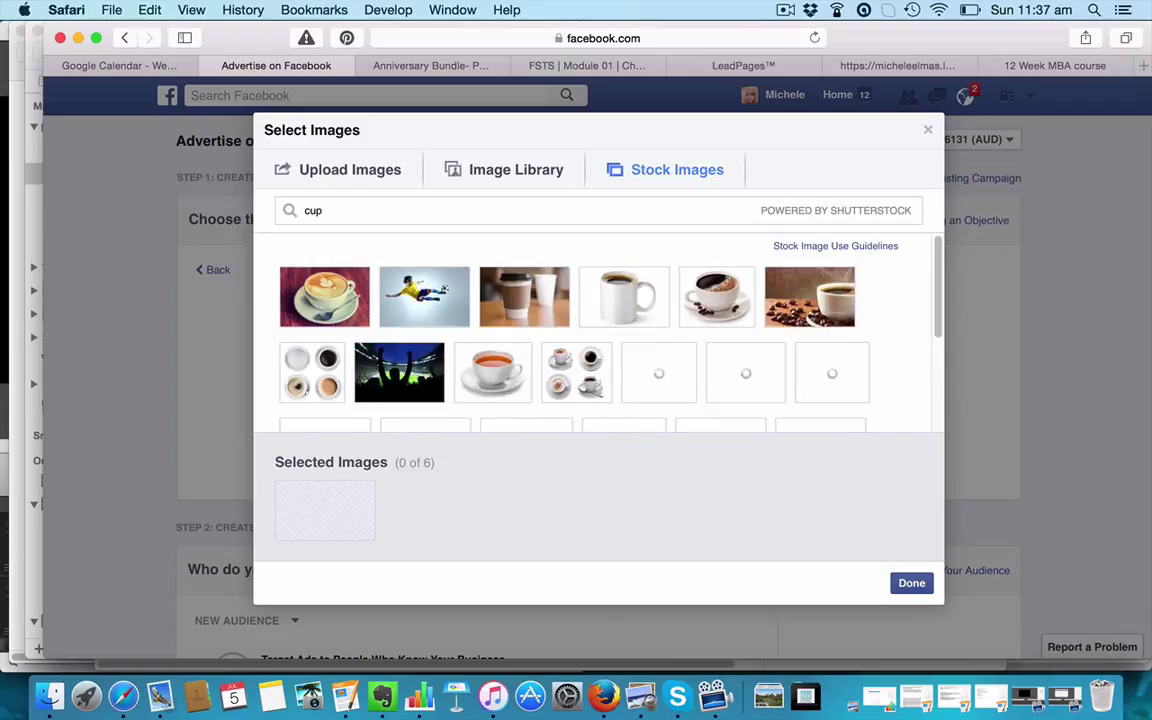
pyautogui.write('cakes')
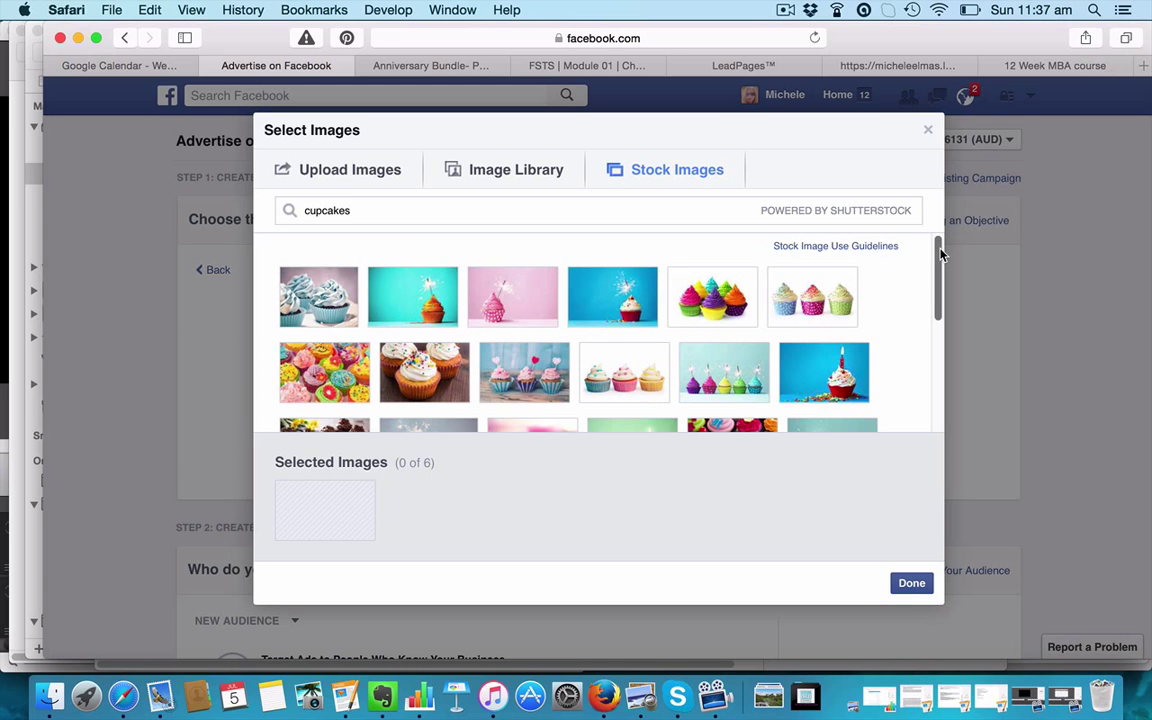
# Use the stock photo of a pink-frosted cupcake with a candle on a green background as the ad image.
pyautogui.moveTo(940, 254); pyautogui.dragTo(938, 359)
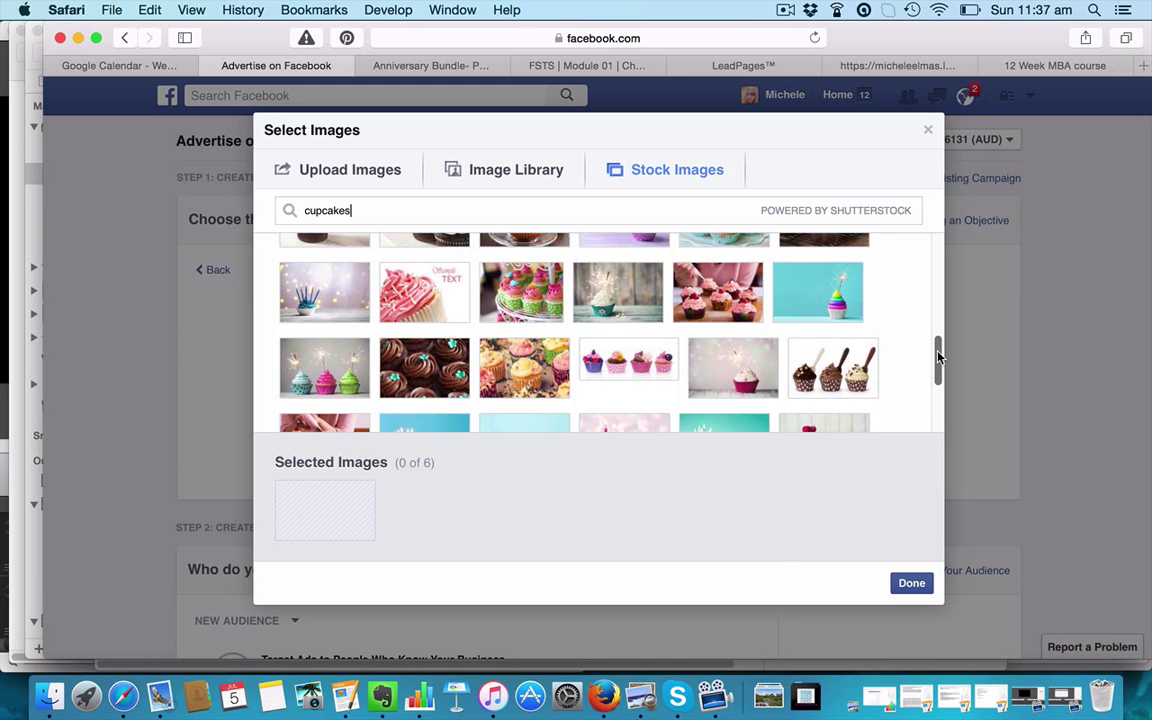
pyautogui.moveTo(843, 312)
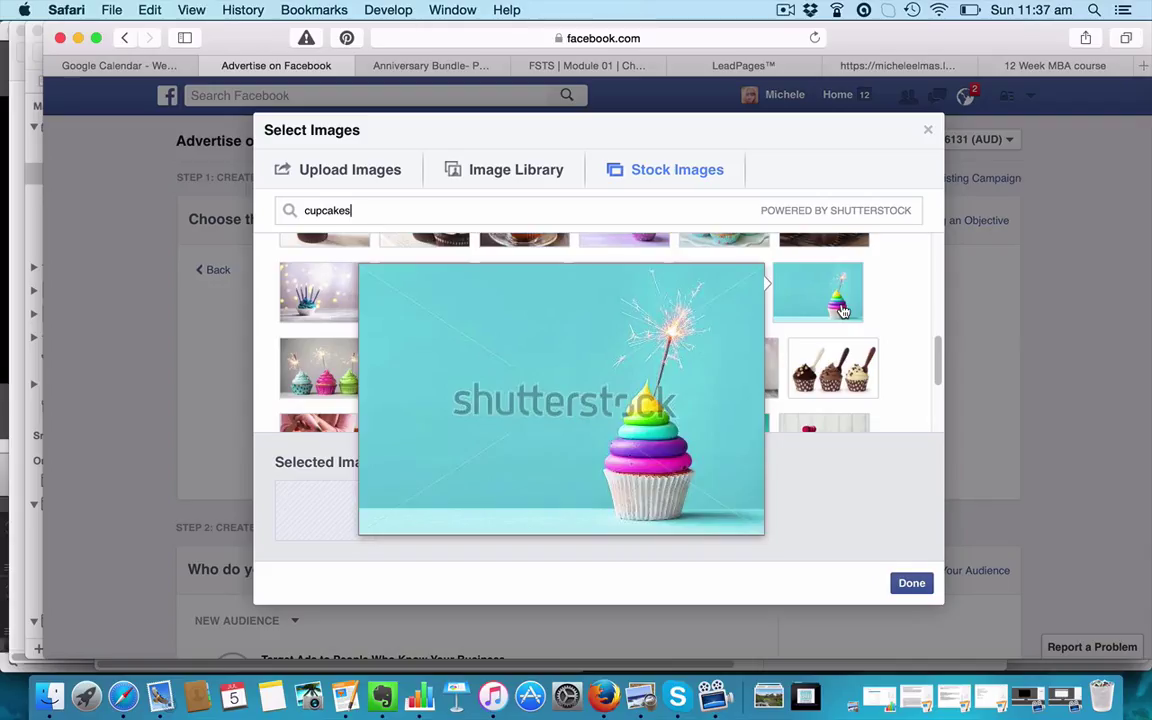
pyautogui.moveTo(938, 355); pyautogui.dragTo(938, 384)
pyautogui.moveTo(833, 319)
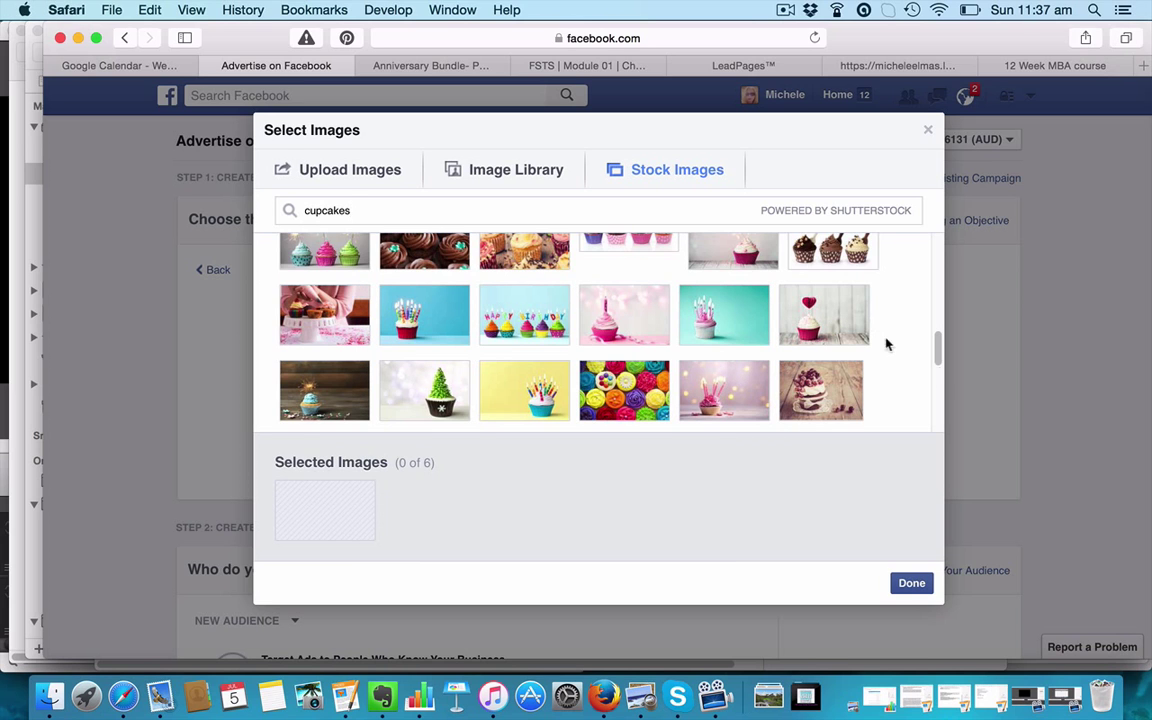
pyautogui.moveTo(936, 347); pyautogui.dragTo(930, 393)
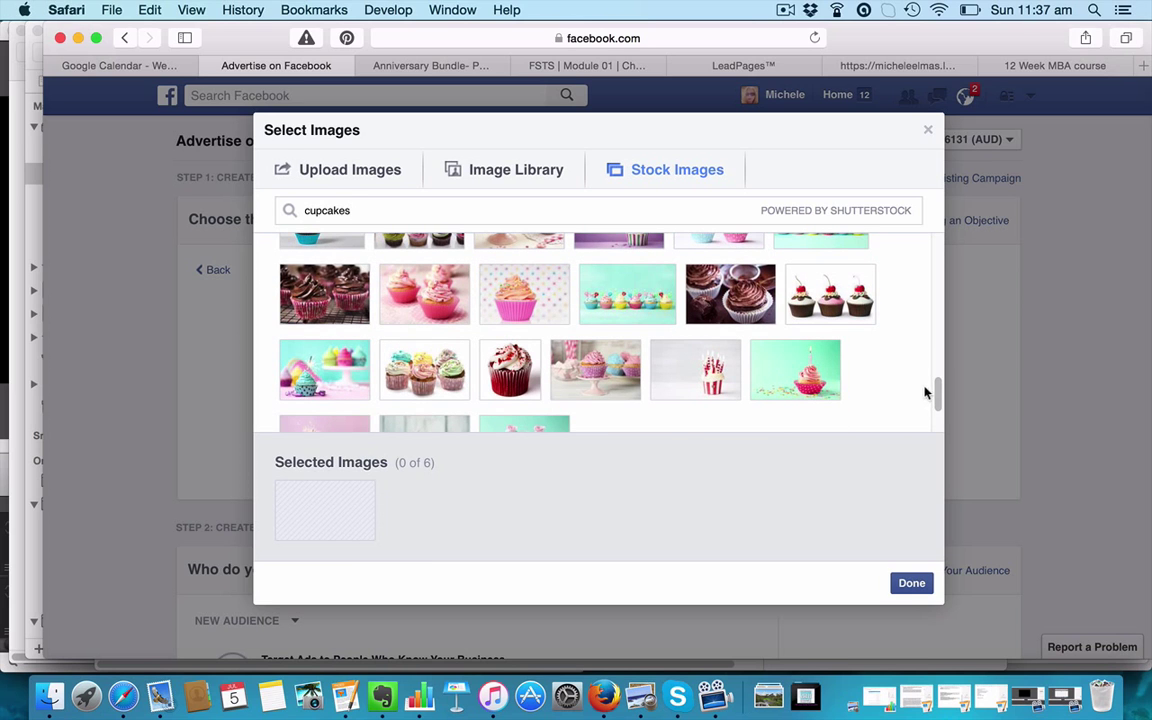
pyautogui.click(790, 376)
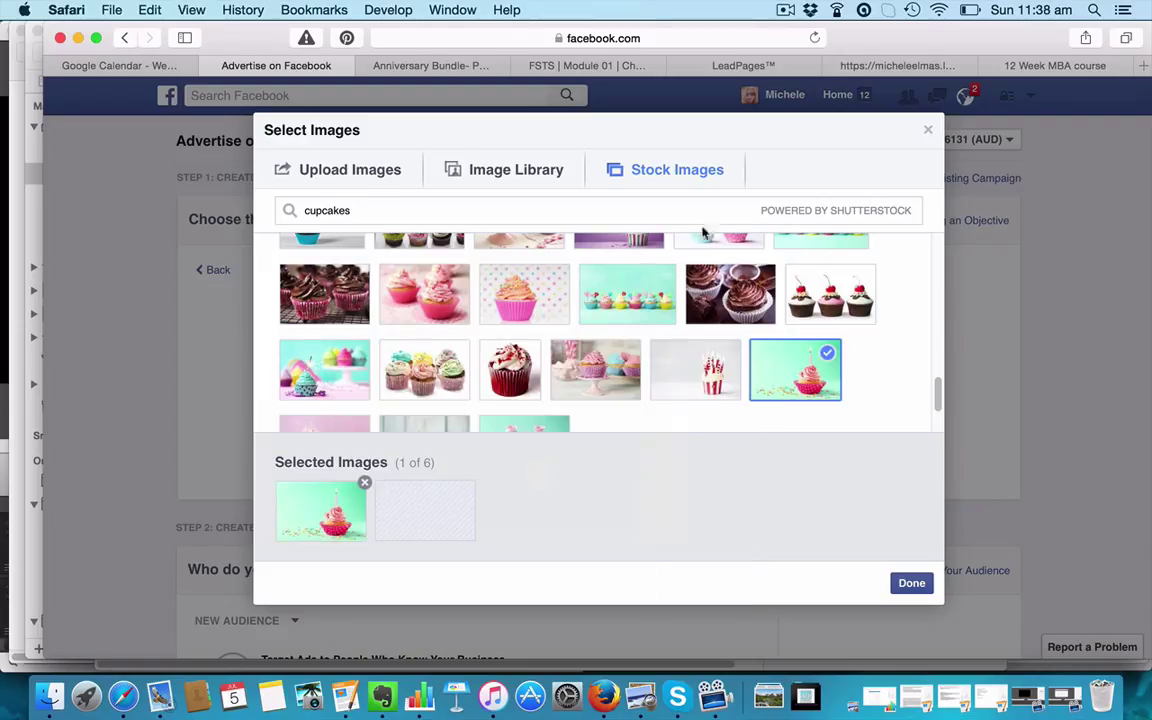
pyautogui.click(912, 584)
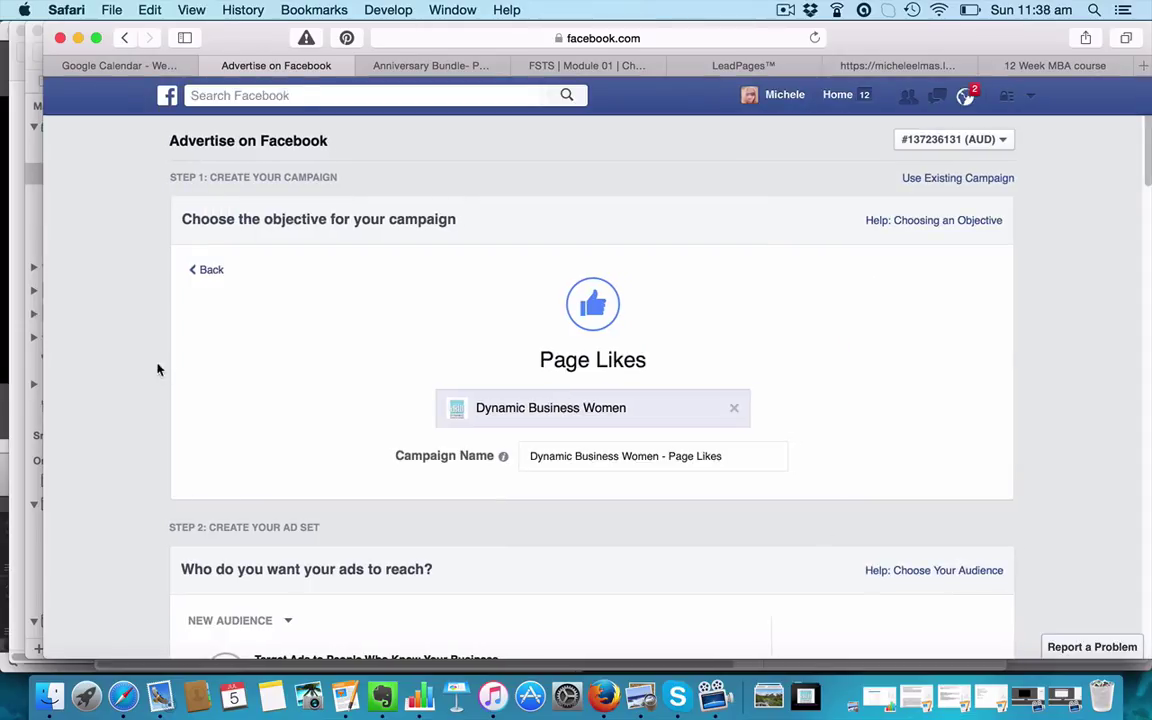
# Clear the ad's text "Women's Business Networking.".
pyautogui.scroll(-17, 562, 435)
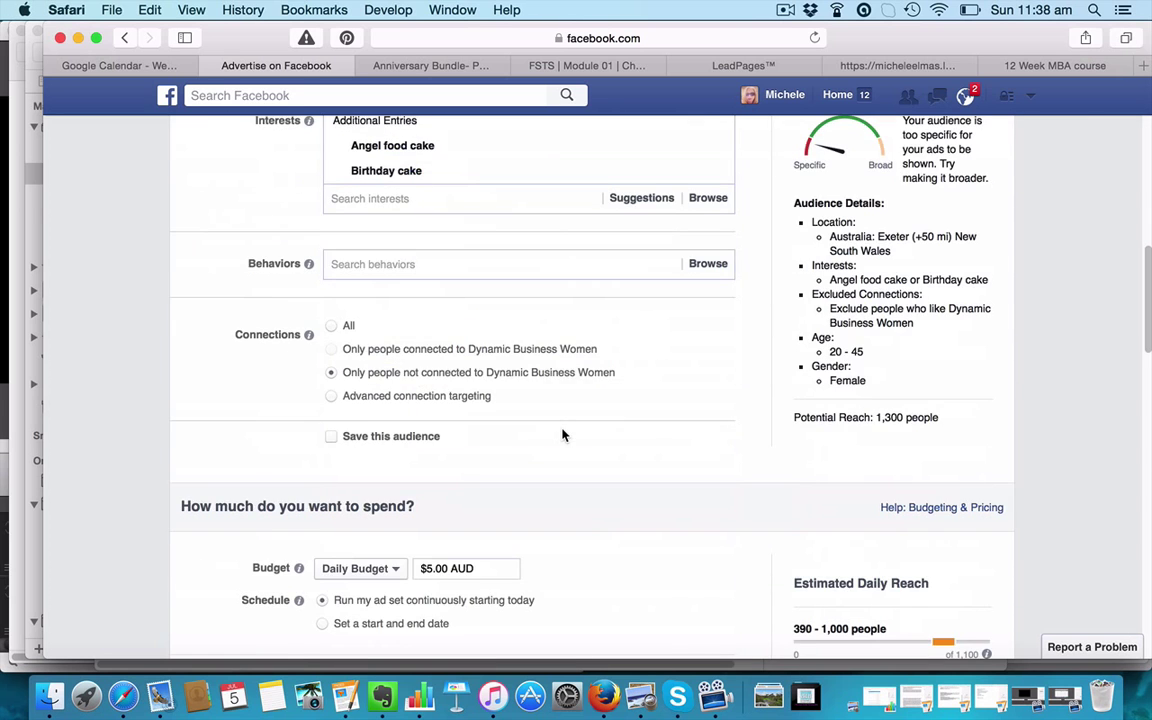
pyautogui.scroll(-12, 562, 435)
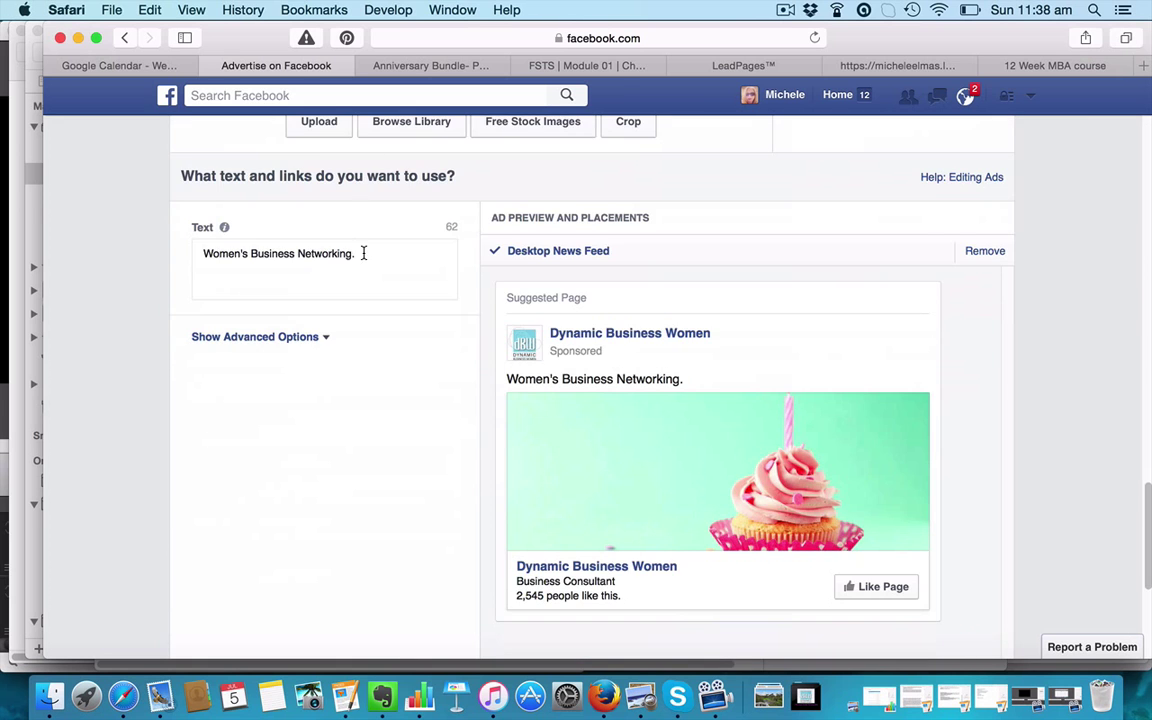
pyautogui.moveTo(360, 253); pyautogui.dragTo(200, 251)
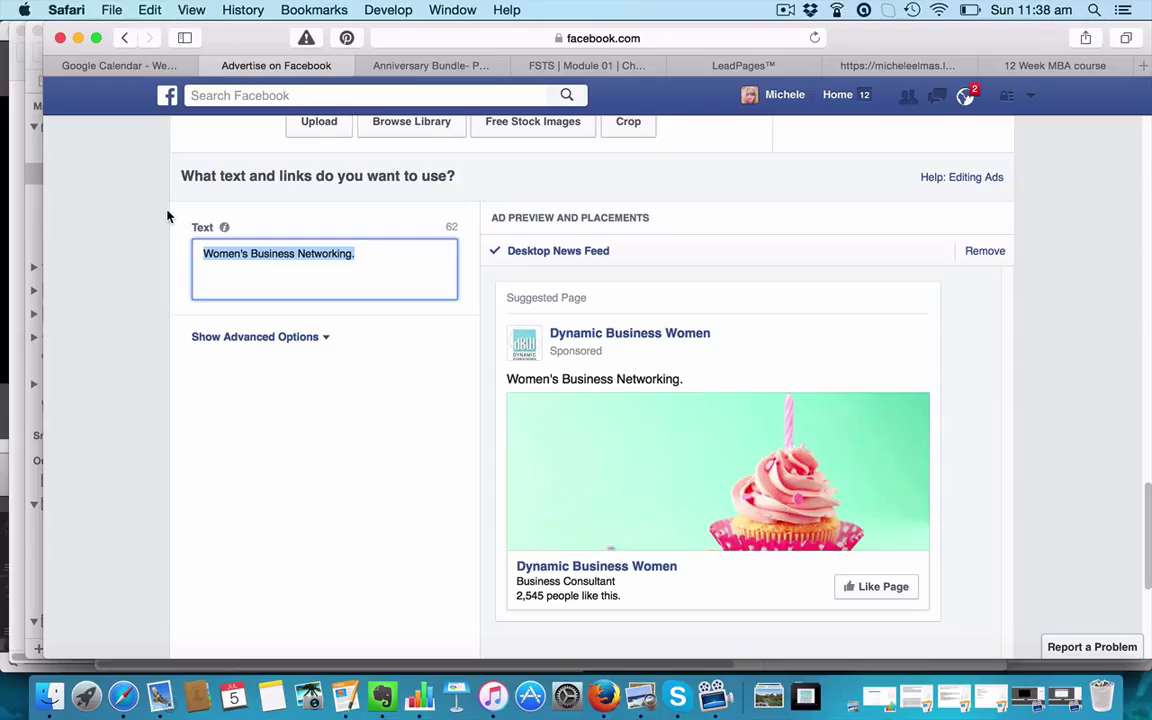
pyautogui.press('BackSpace')
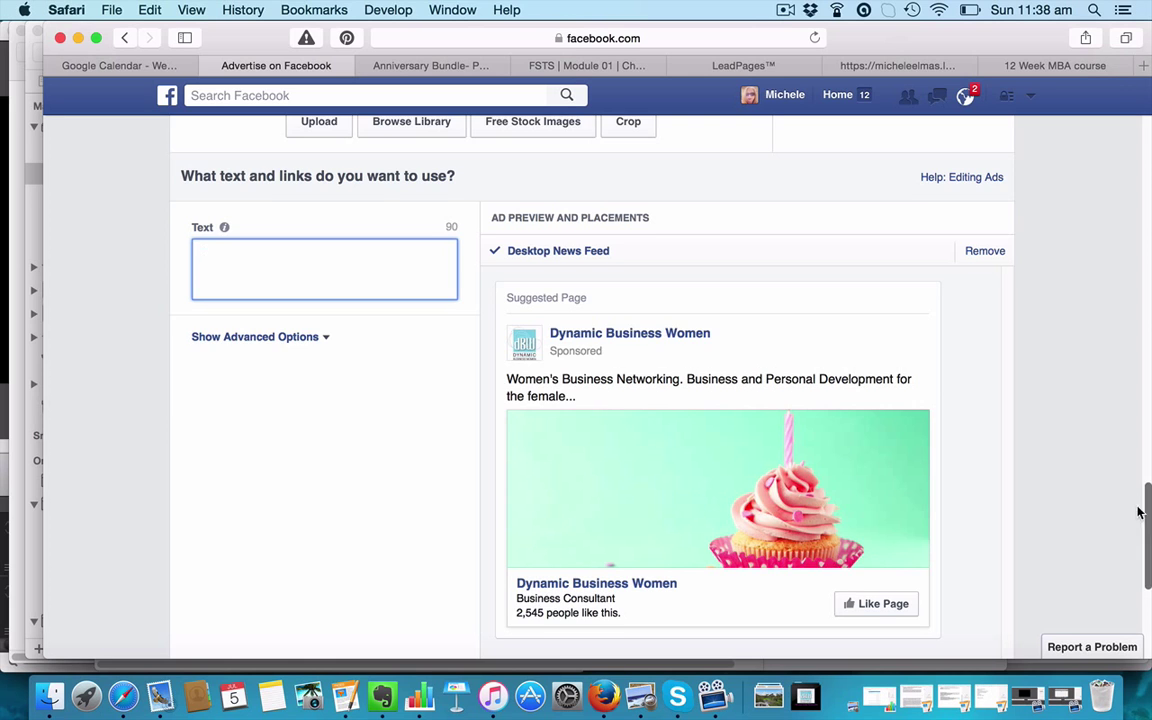
# Remove the Right Column placement from the ad.
pyautogui.scroll(-5, 1080, 448)
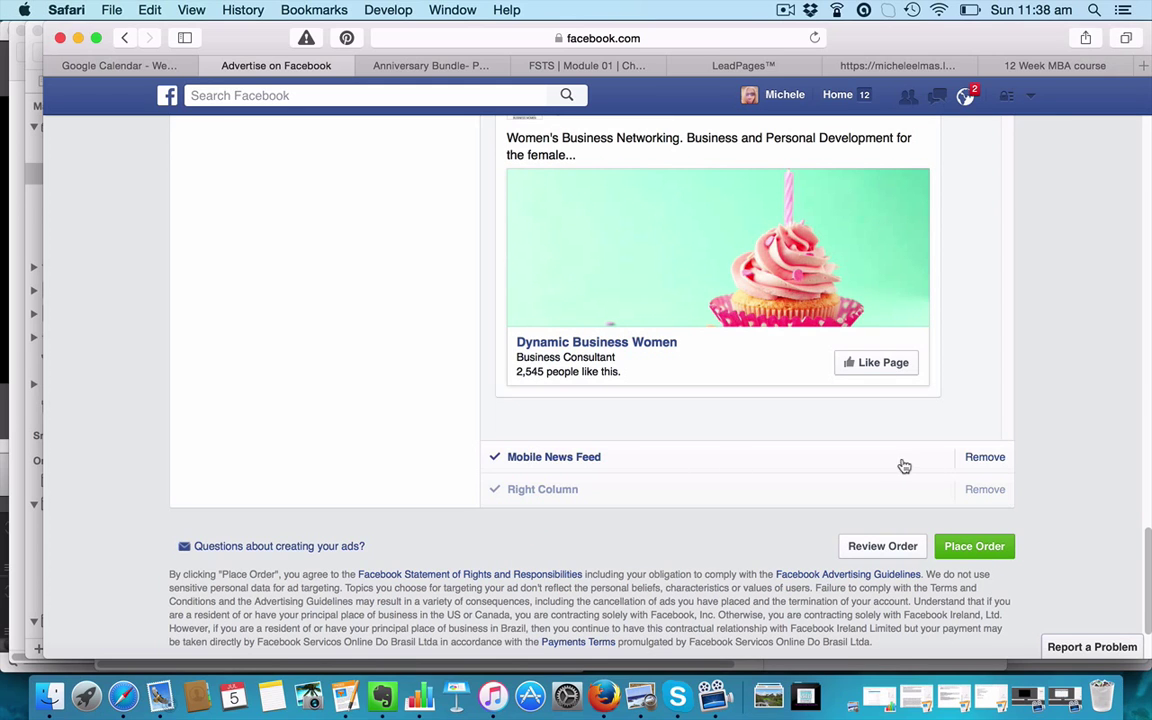
pyautogui.click(1000, 460)
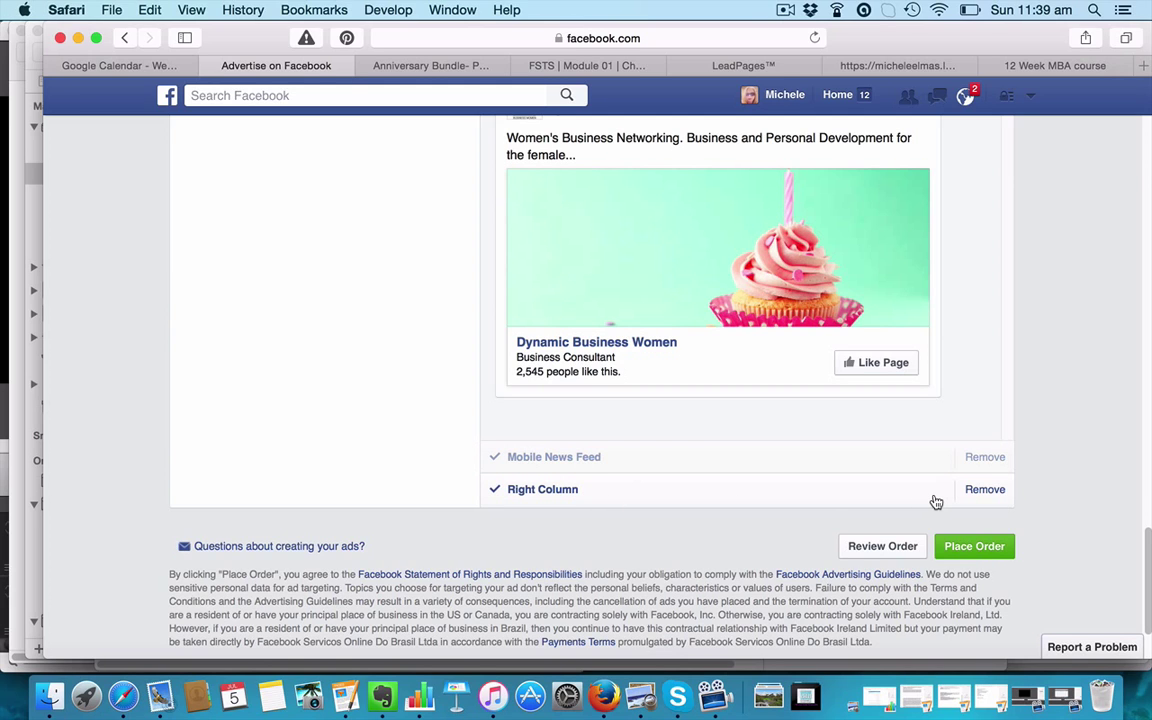
pyautogui.click(984, 490)
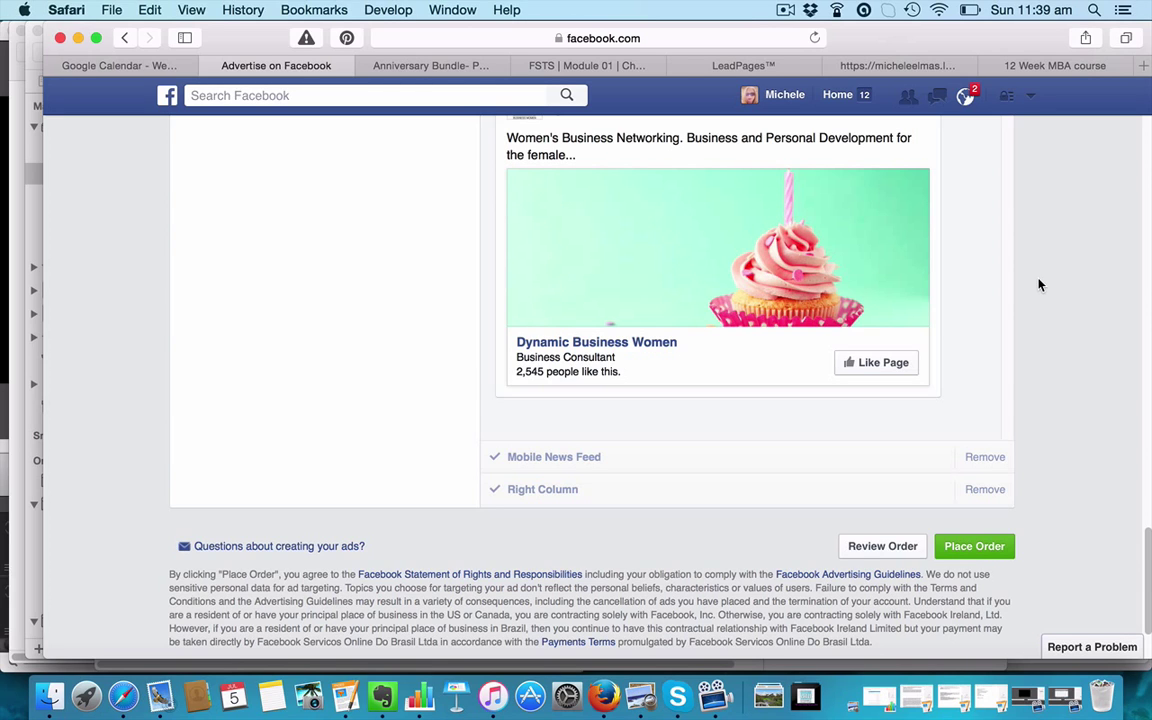
pyautogui.click(977, 491)
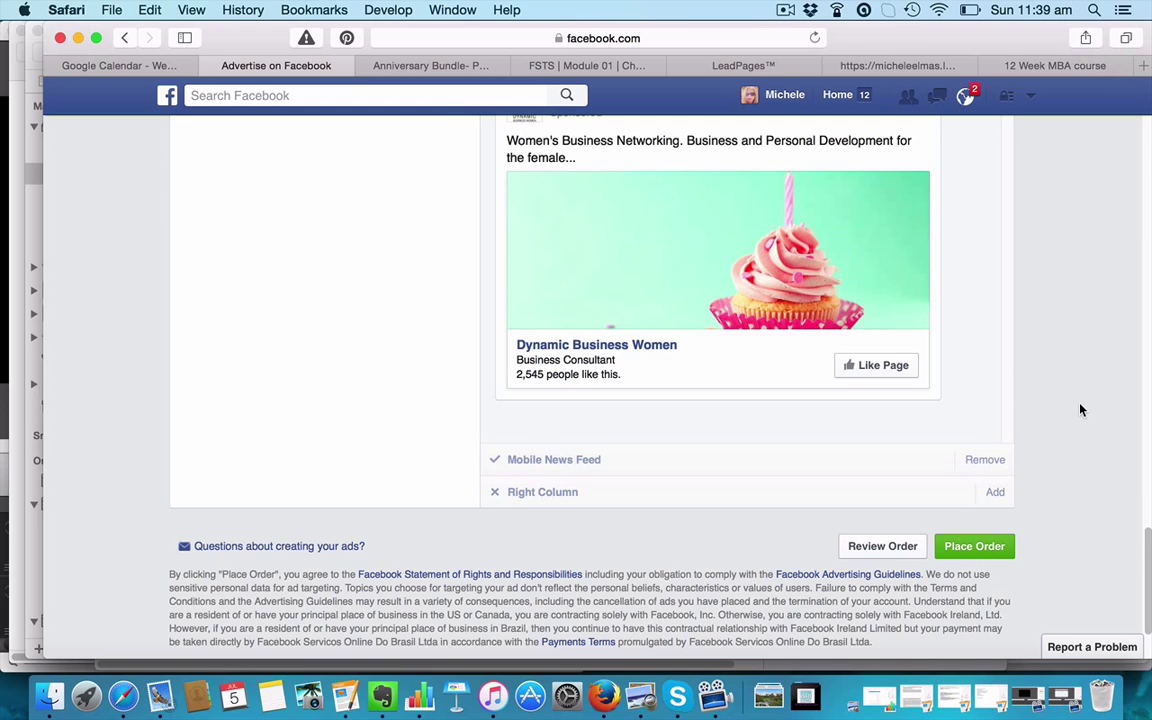